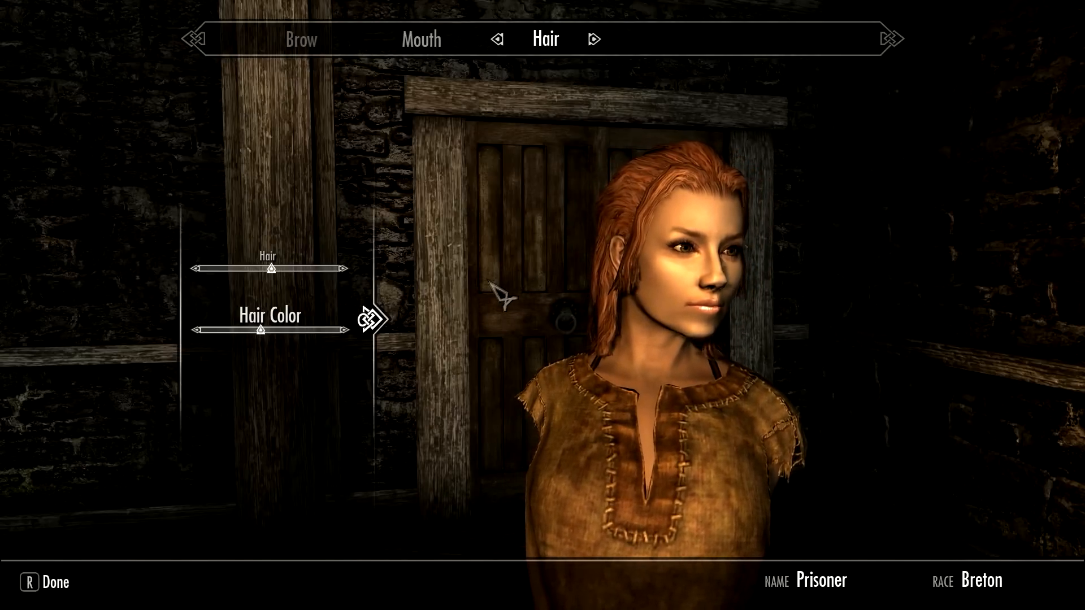
Finish the character creation and name the character testnpc.
key("r")
left_click(515, 336)
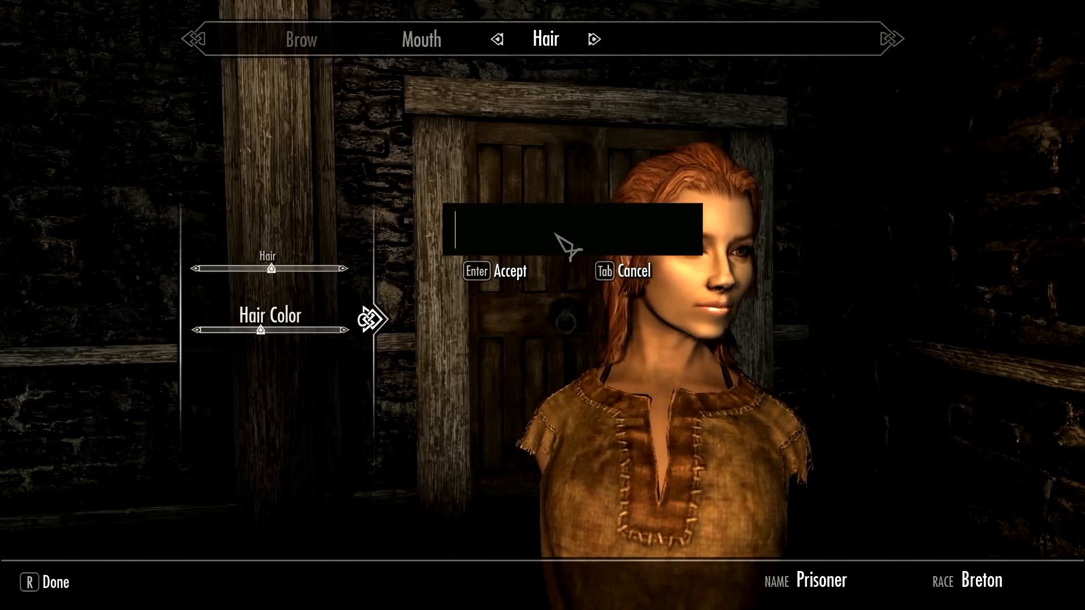
type("testnpc")
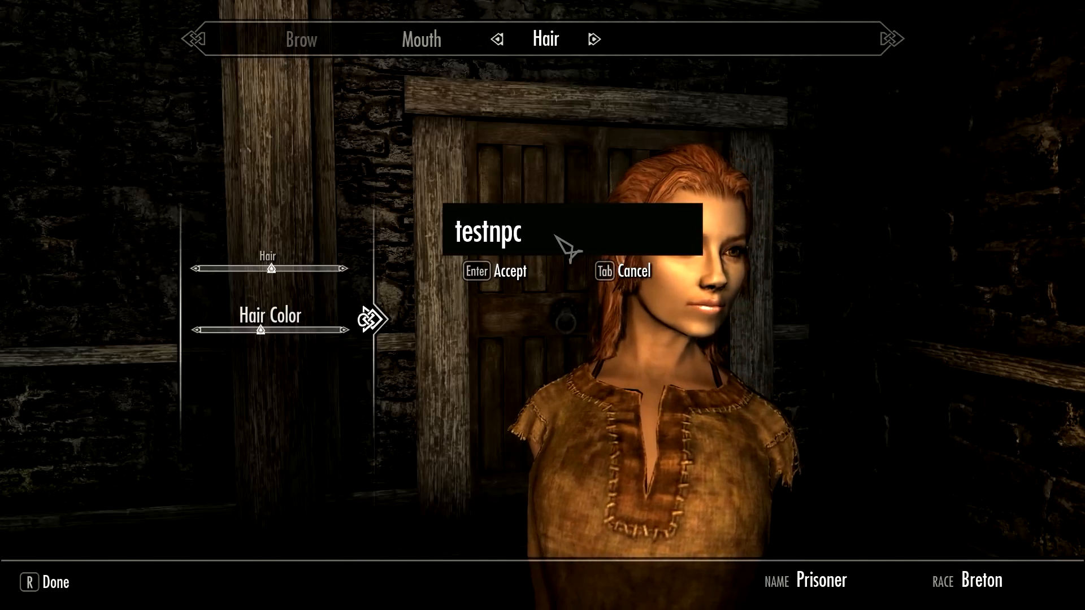
left_click(487, 277)
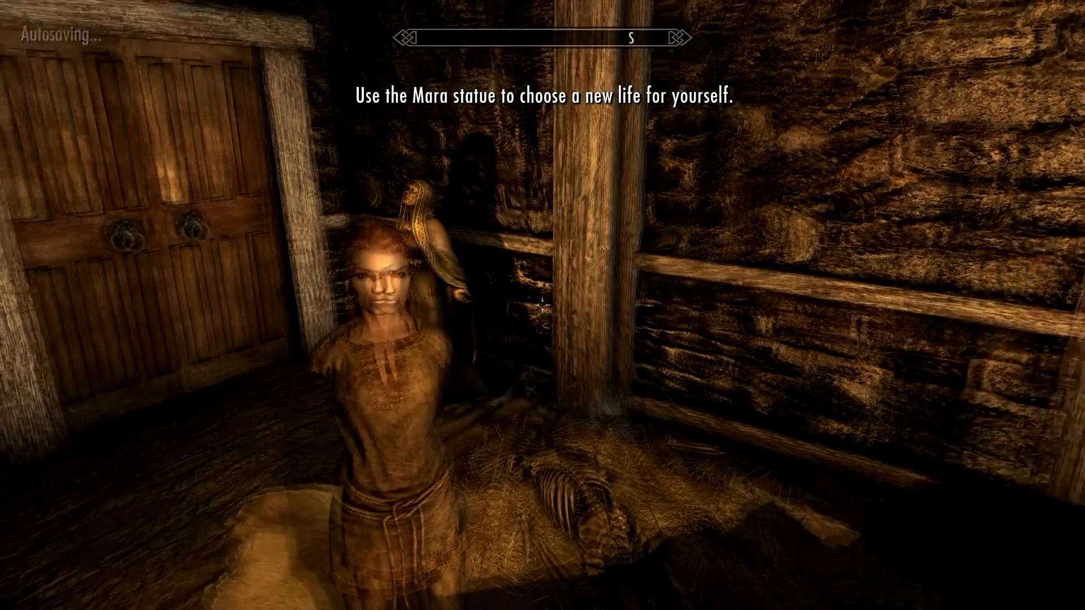
Save the player character's face preset with the console command spf testnpc.
key("w")
key("w")
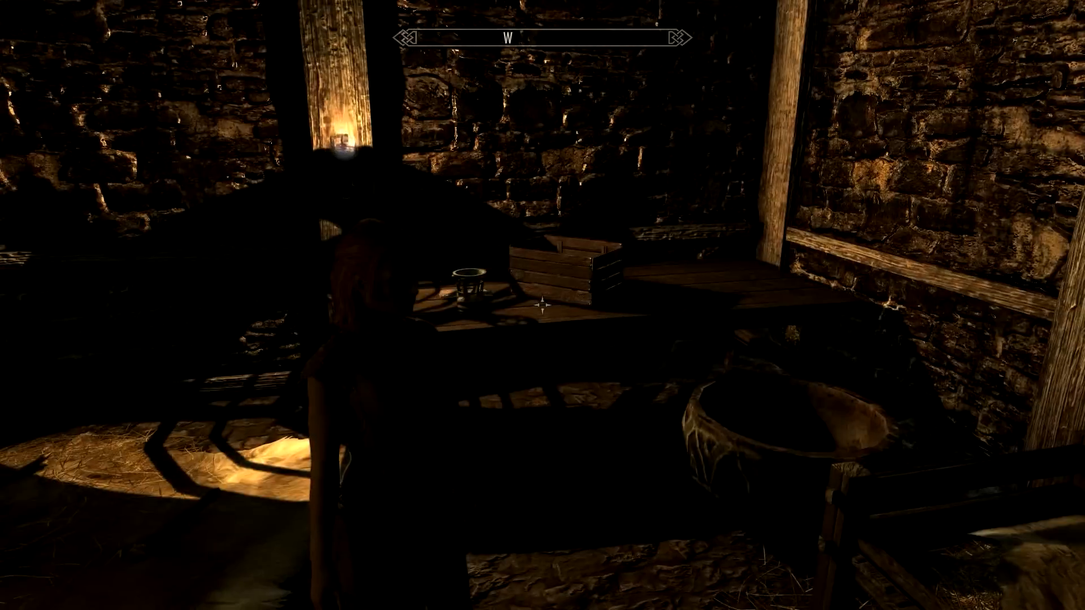
key("grave")
type("spf test ")
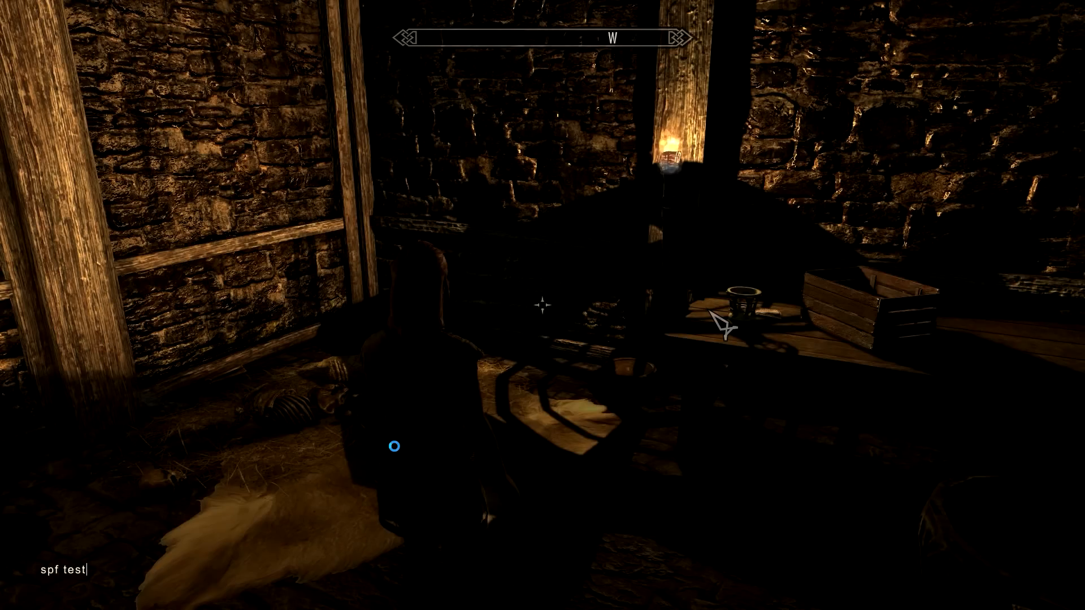
type("npc")
key("Return")
key("grave")
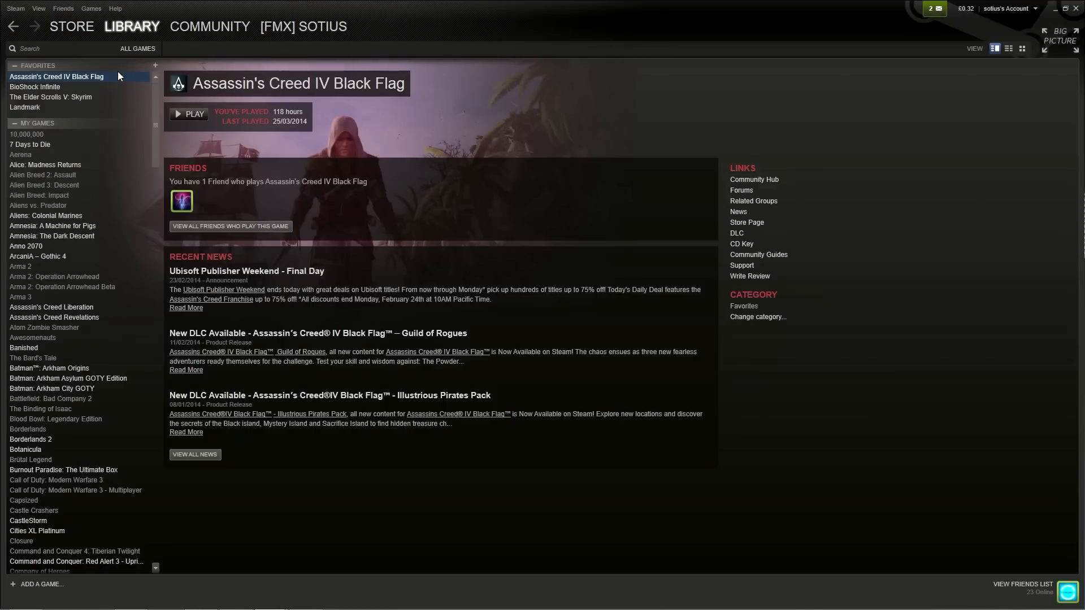
Switch to Steam and launch the Creation Kit from the library's installed tools.
mouse_move(132, 31)
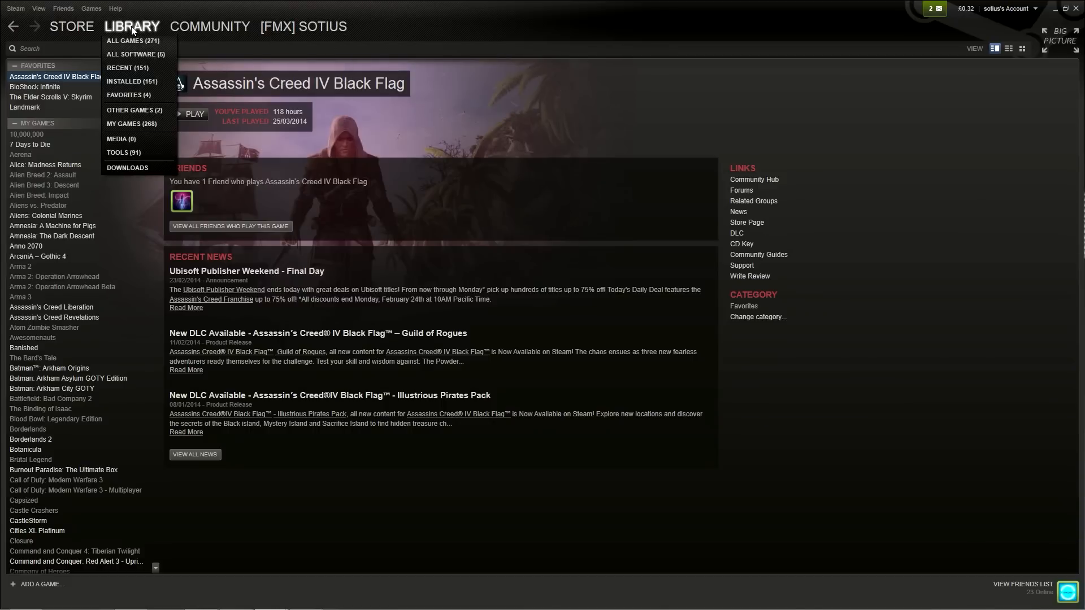
left_click(125, 151)
scroll(118, 130, "up", 5)
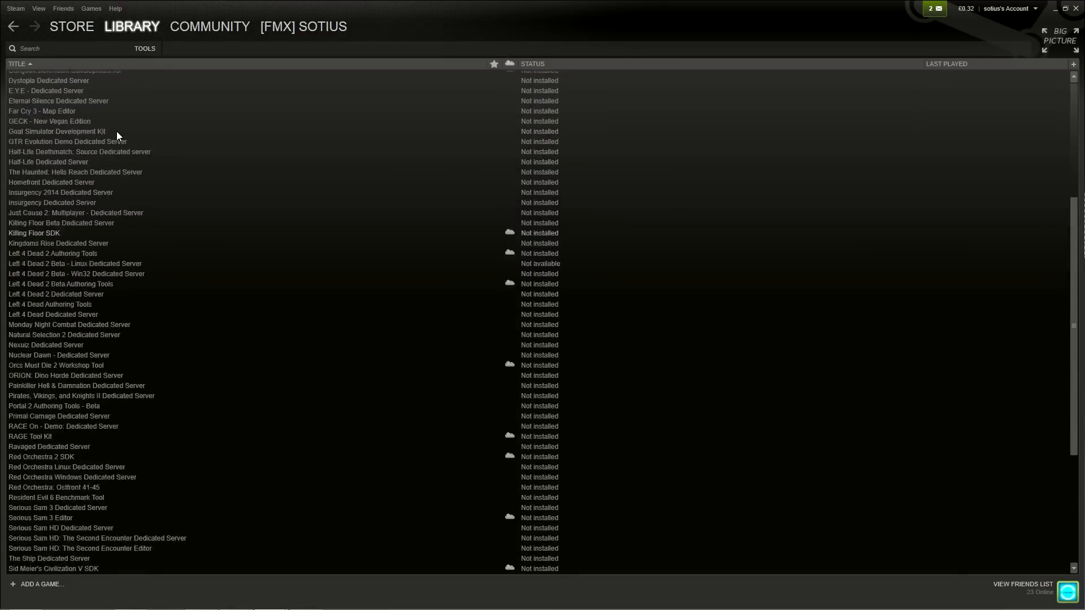
scroll(116, 131, "up", 7)
left_click(32, 239)
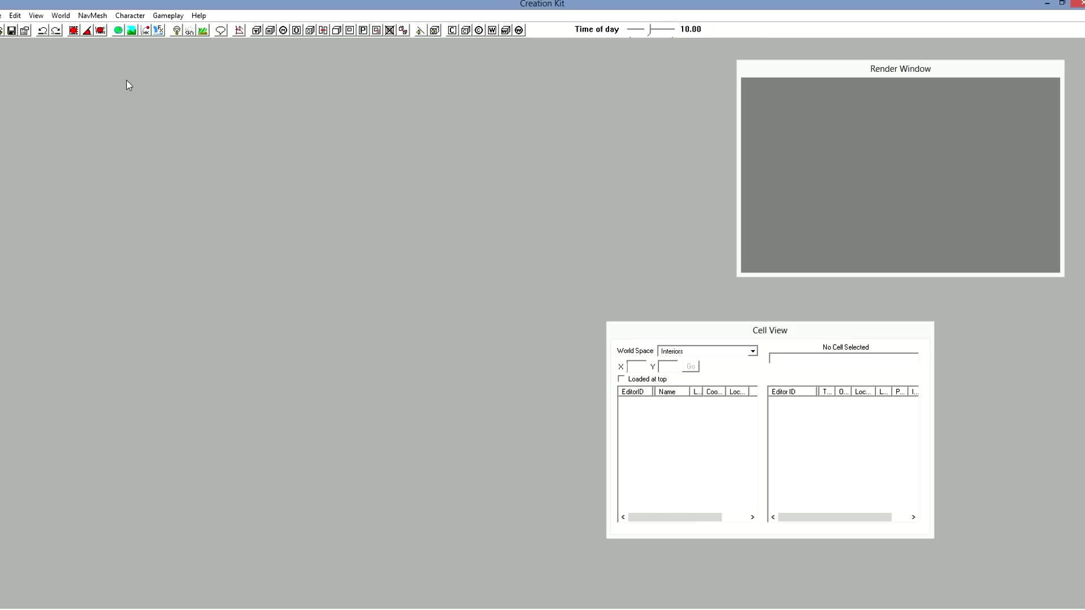
Load the master files Skyrim.esm and Update.esm, accepting all loading warnings.
left_click(3, 16)
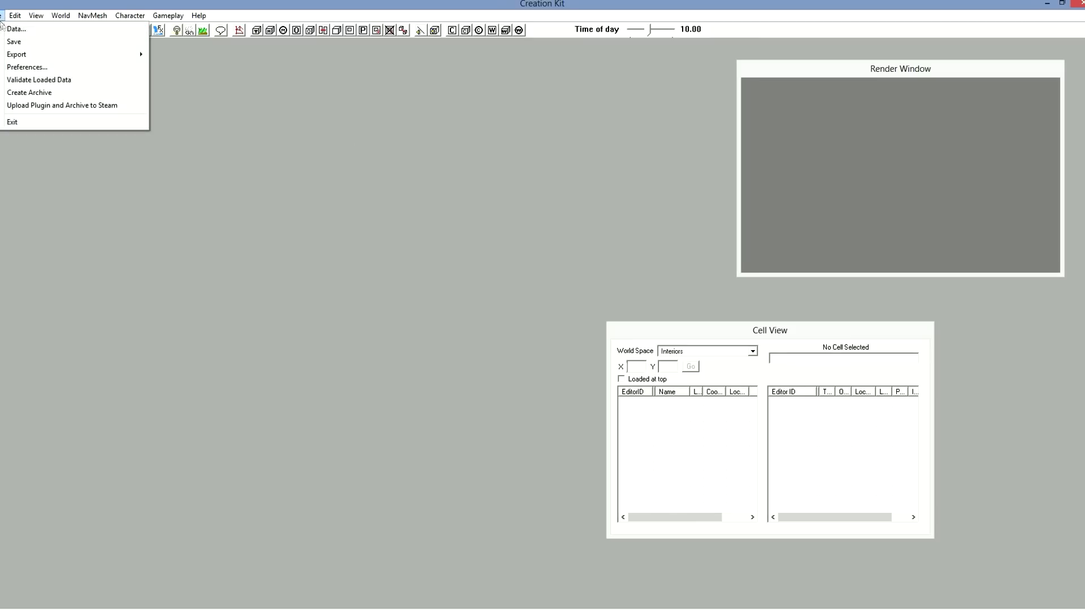
left_click(15, 28)
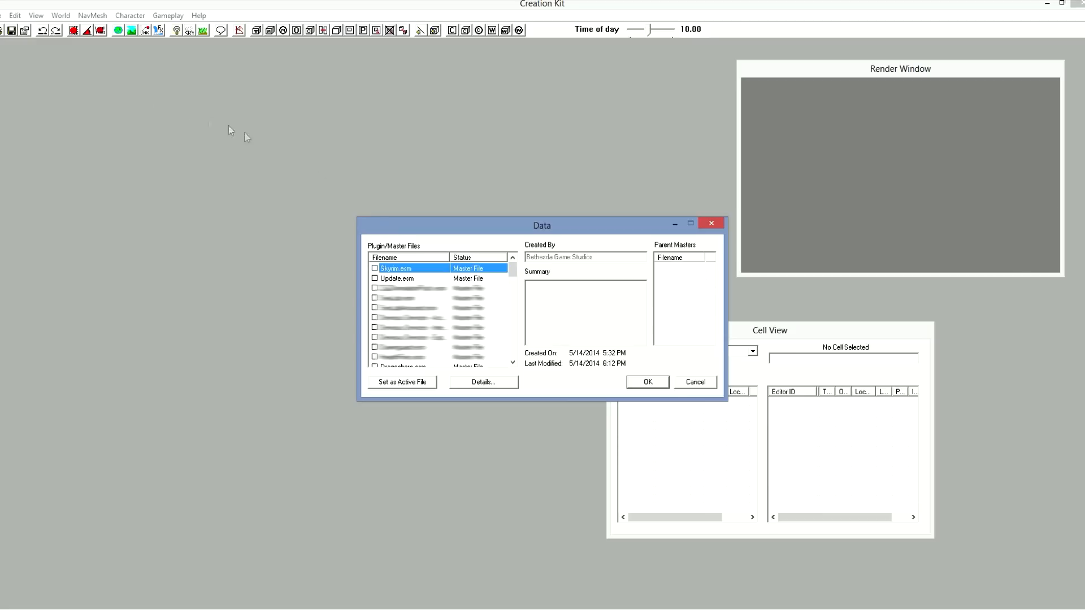
left_click(374, 268)
left_click(374, 278)
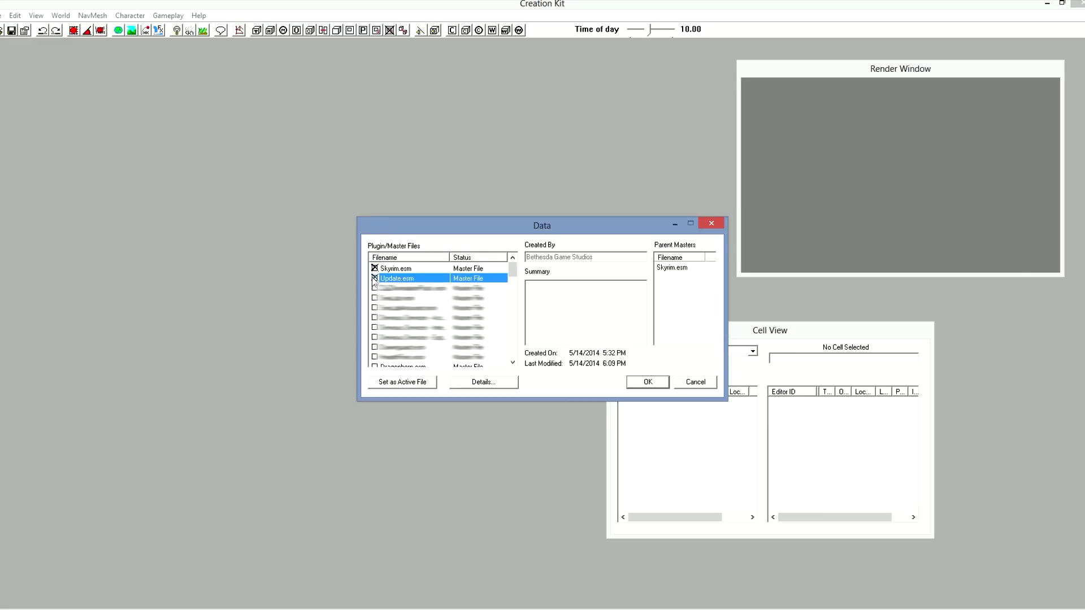
left_click(648, 382)
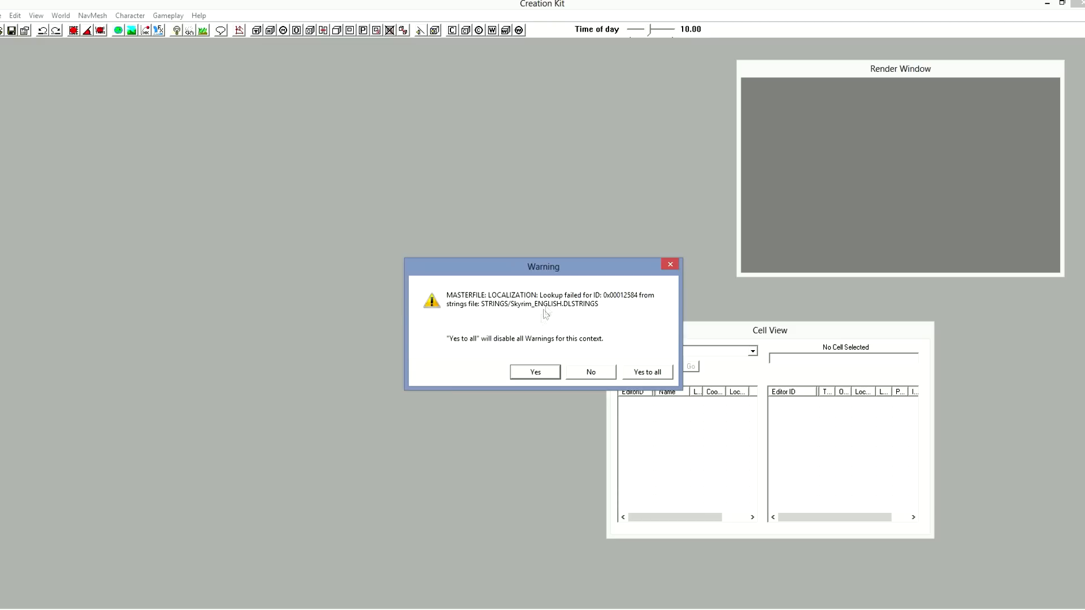
left_click(656, 372)
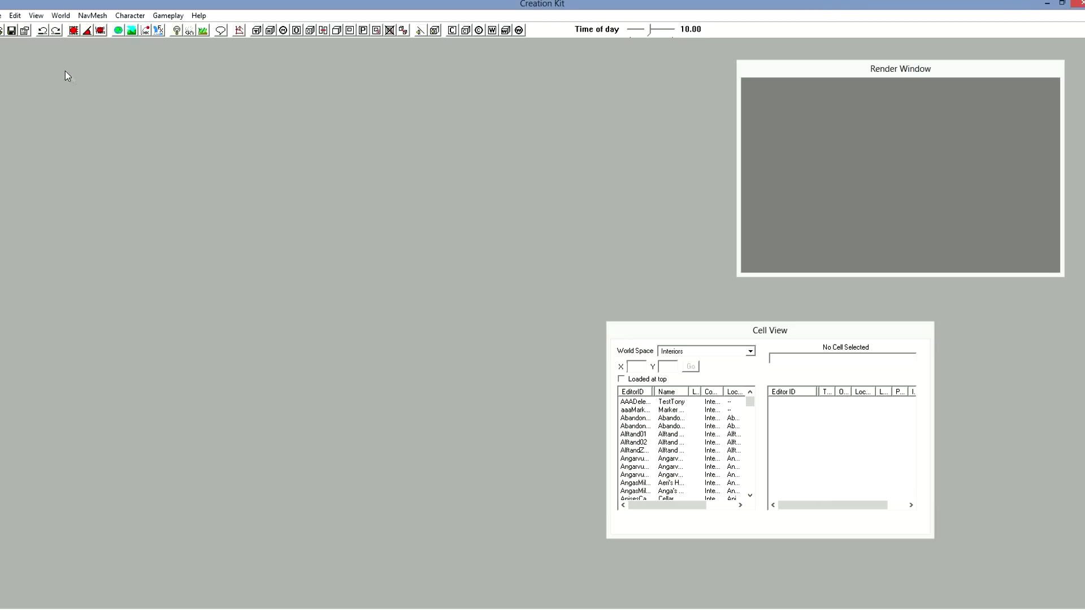
Show the Object Window, list the Actor objects and create a new actor.
left_click(35, 15)
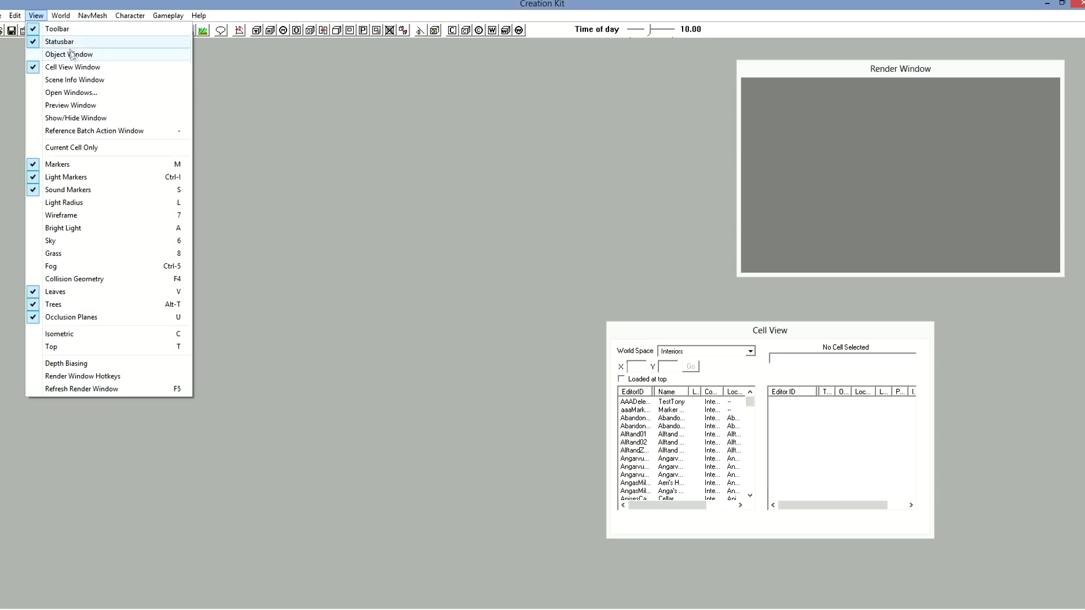
left_click(73, 55)
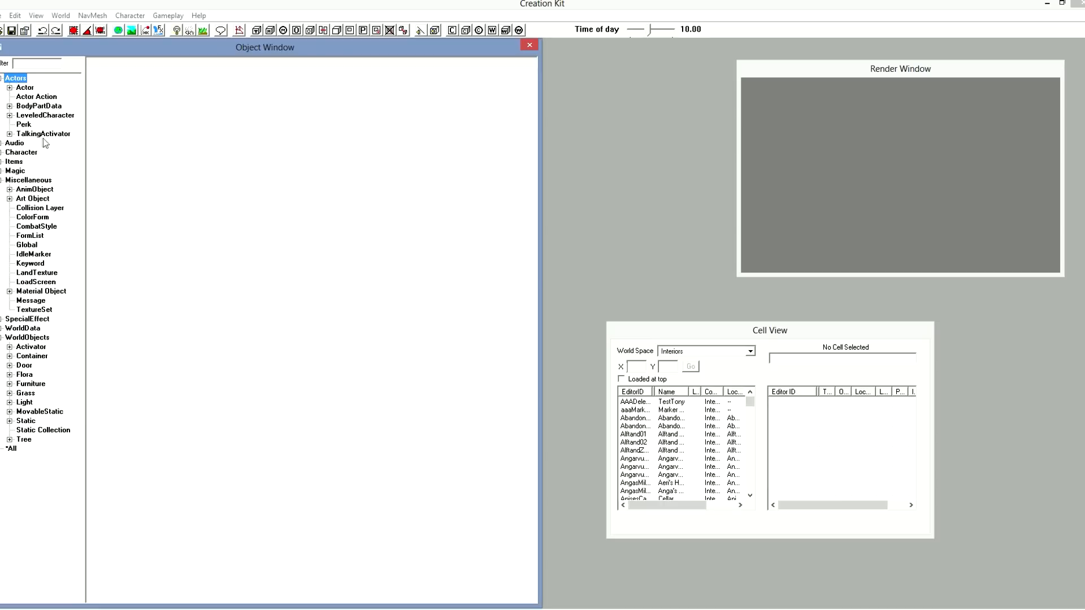
left_click(12, 89)
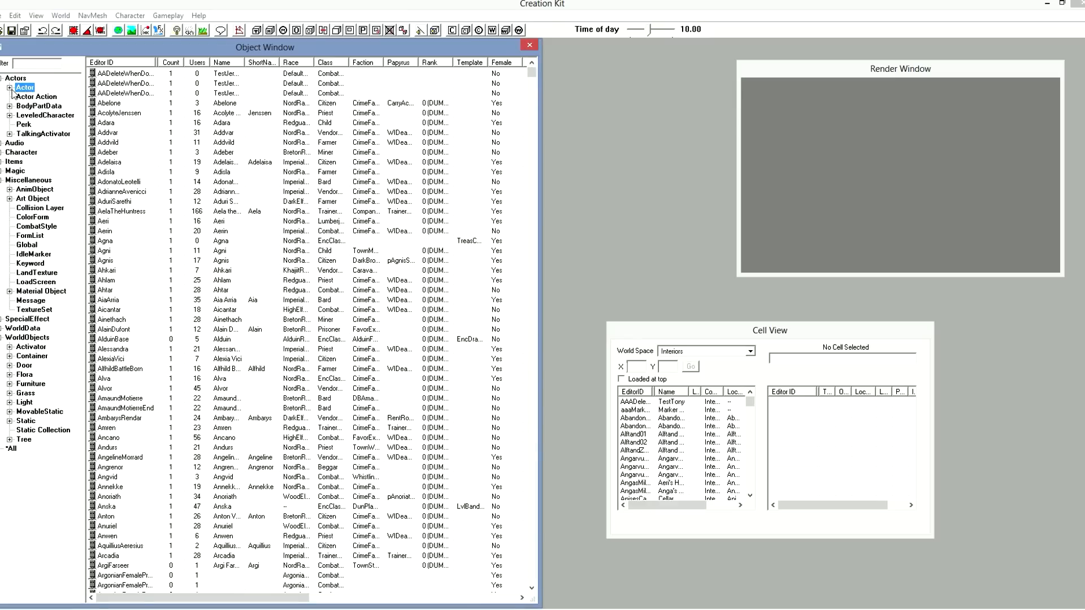
right_click(459, 191)
left_click(483, 195)
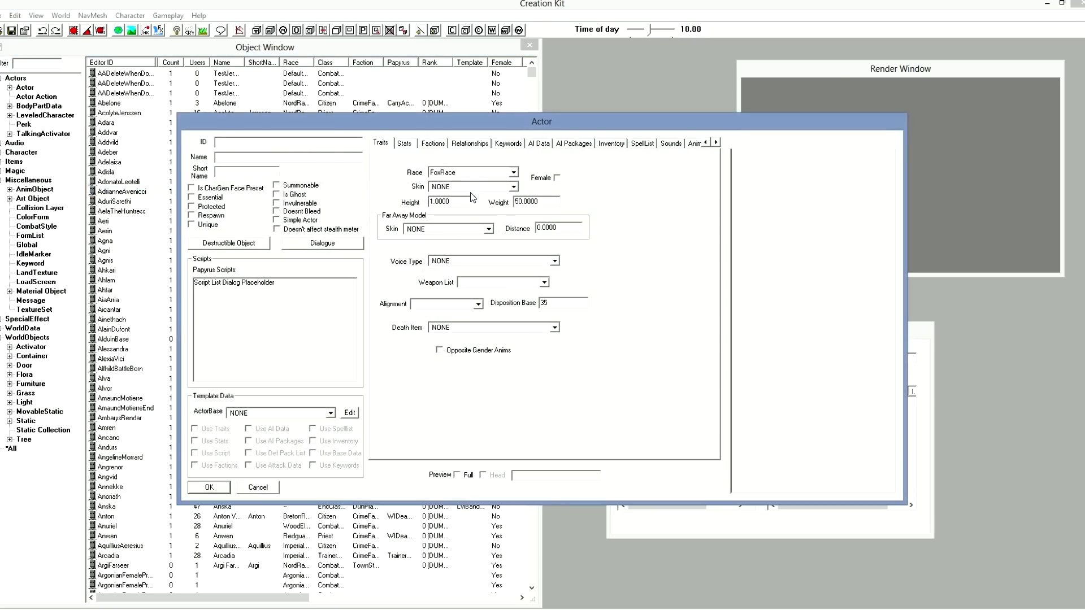
Give the new actor the ID testnpc2 and the name TestNPC.
type("tes")
left_click(242, 159)
type("Testn")
key("BackSpace")
type("NPC")
Flag the actor as Essential and Unique, leaving Protected off.
left_click(209, 198)
left_click(194, 209)
left_click(208, 199)
left_click(209, 225)
Set the actor's race to BretonRace and make the actor female.
left_click(515, 175)
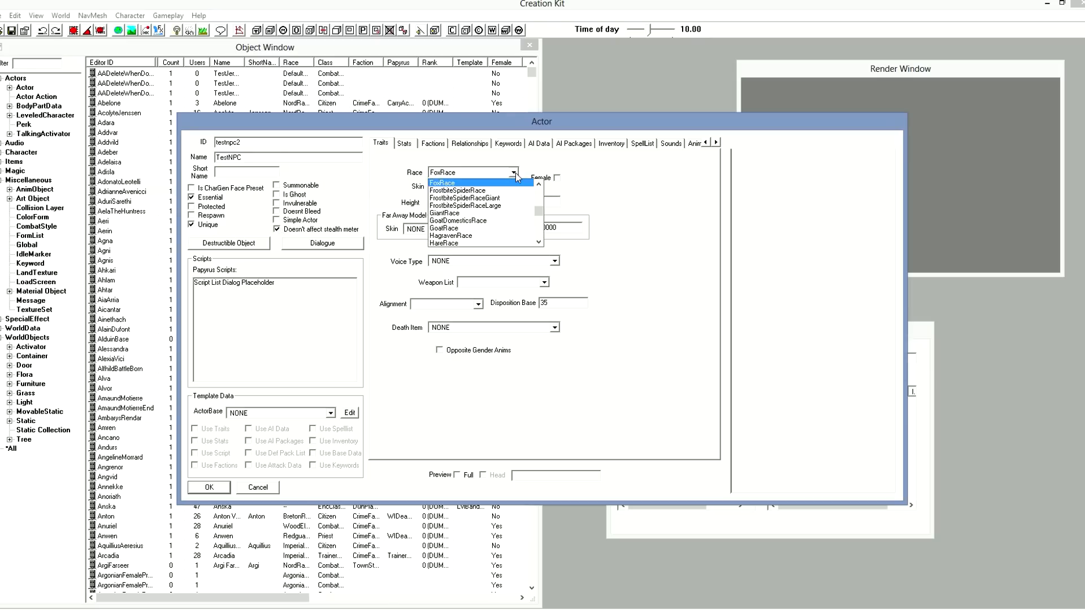
left_click_drag(540, 213, 541, 201)
left_click(513, 201)
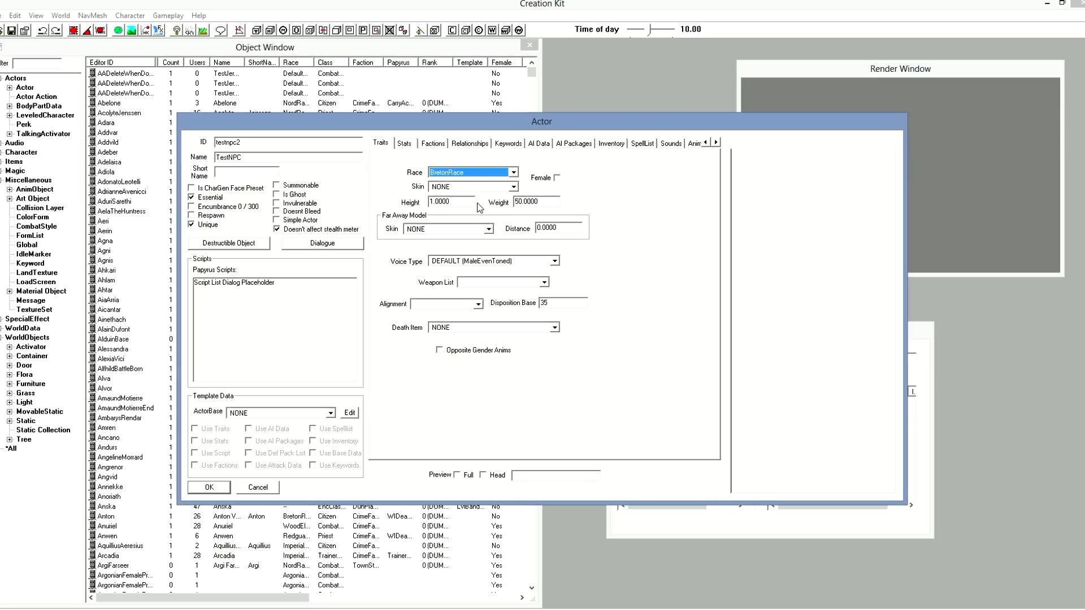
left_click(557, 178)
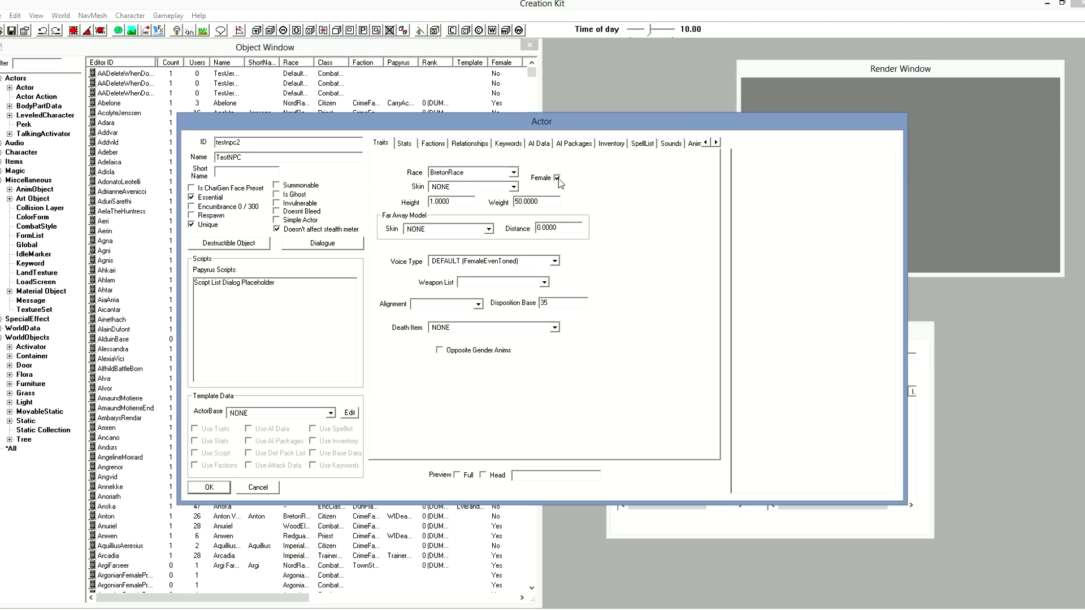
Keep the default FemaleEvenToned voice type and set the actor's disposition base to 7.
left_click(495, 262)
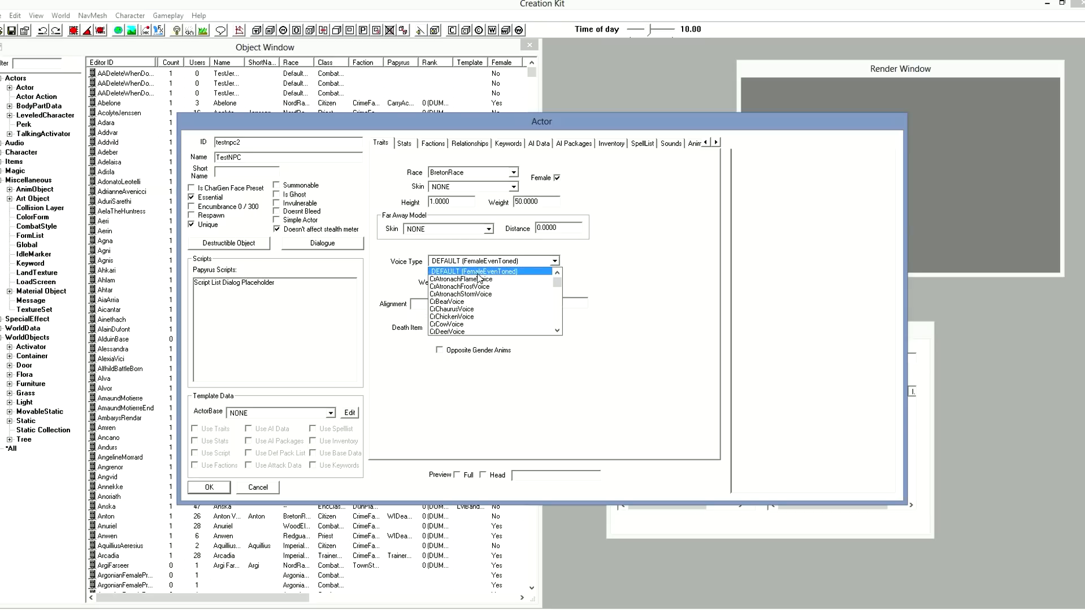
key("Escape")
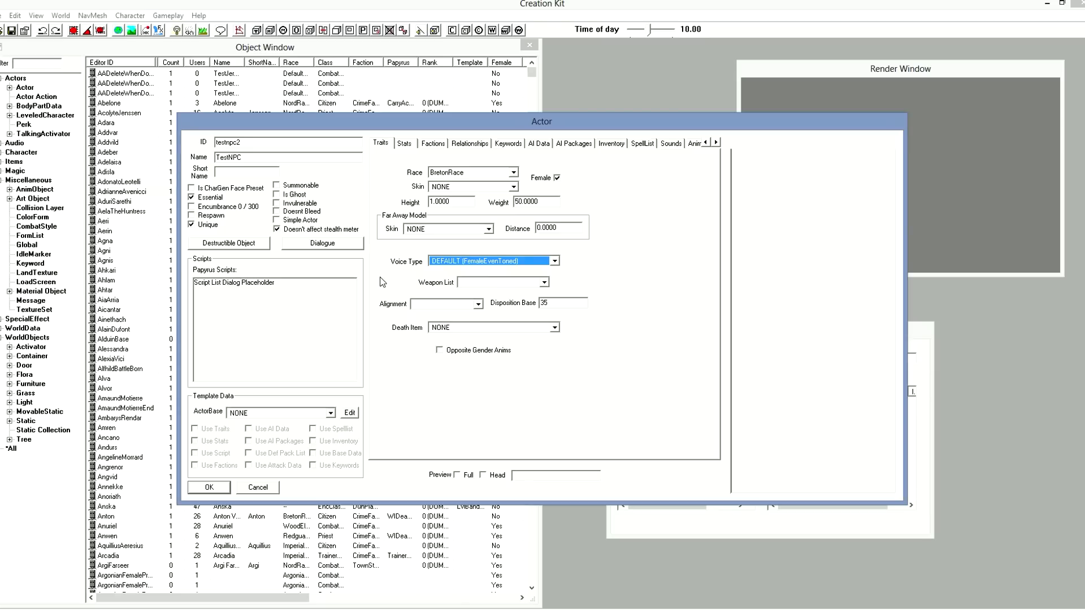
double_click(559, 304)
type("7")
Enable automatic stat calculation for the actor and set the level to 20.
left_click(404, 143)
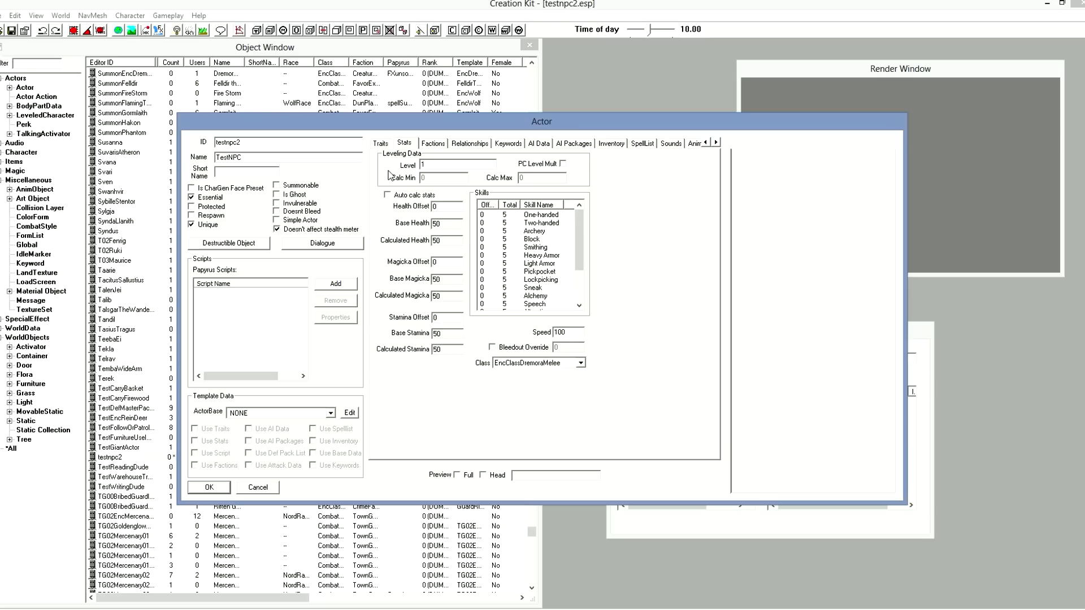
left_click(414, 195)
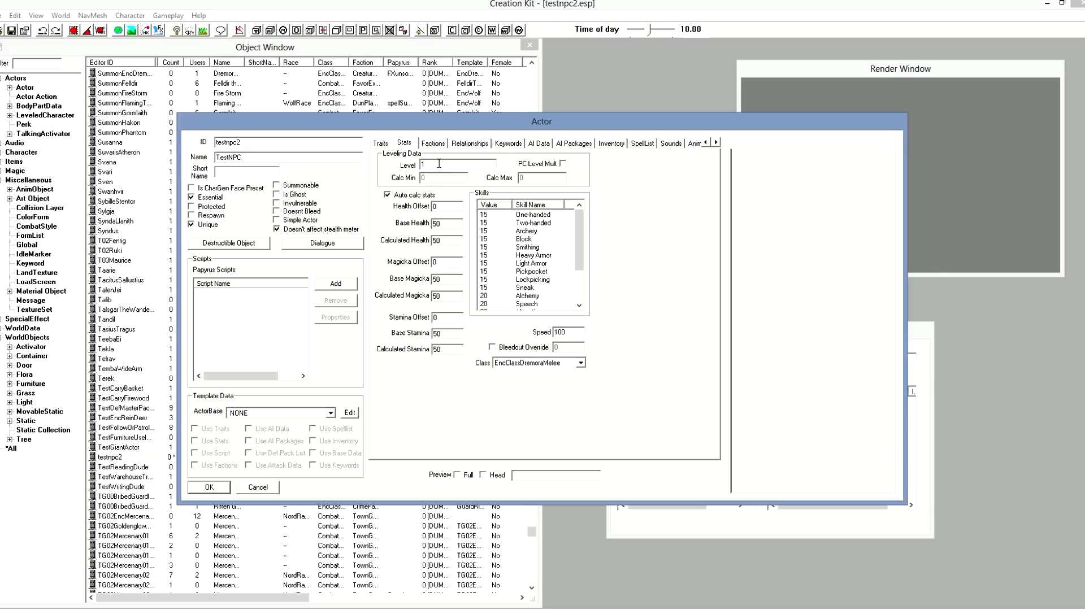
left_click_drag(439, 163, 412, 167)
type("20")
Place the Actor window beside the list of faction objects and add CurrentFollowerFaction to the actor's factions.
left_click(433, 143)
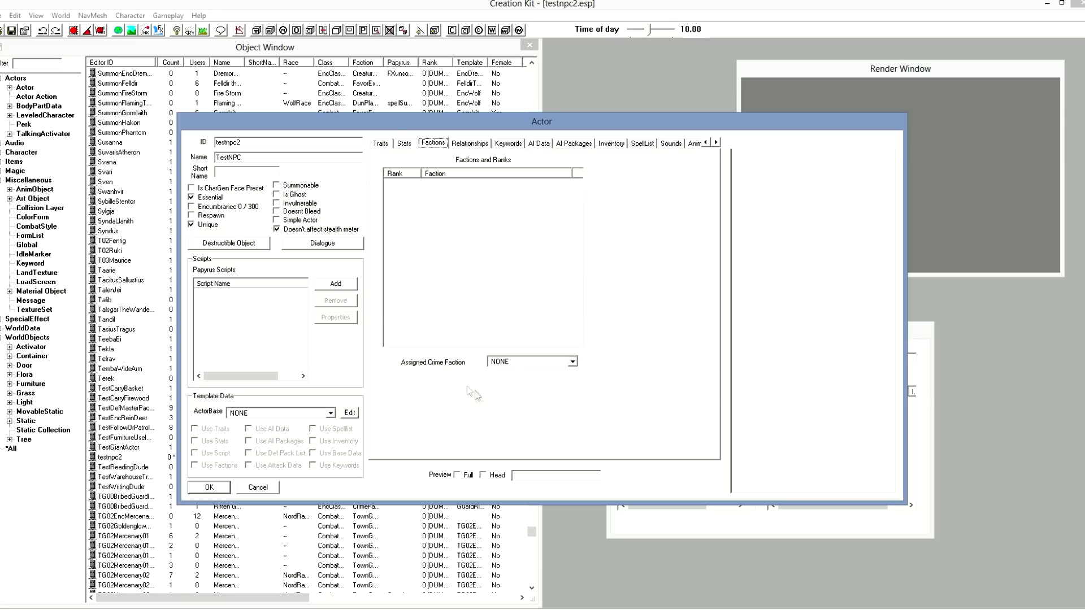
left_click_drag(284, 129, 661, 136)
left_click(2, 153)
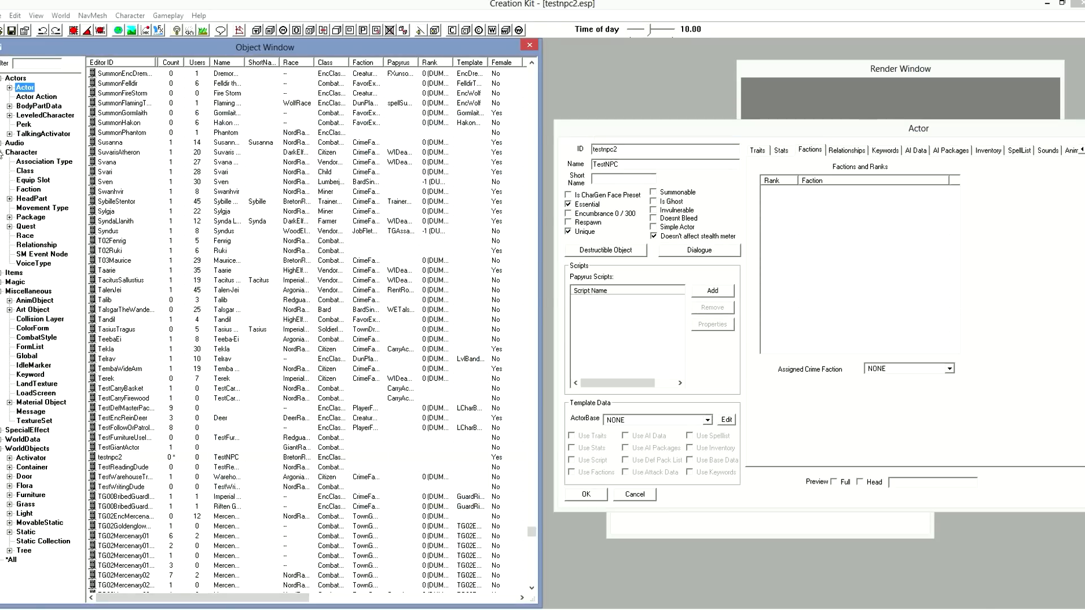
left_click(28, 190)
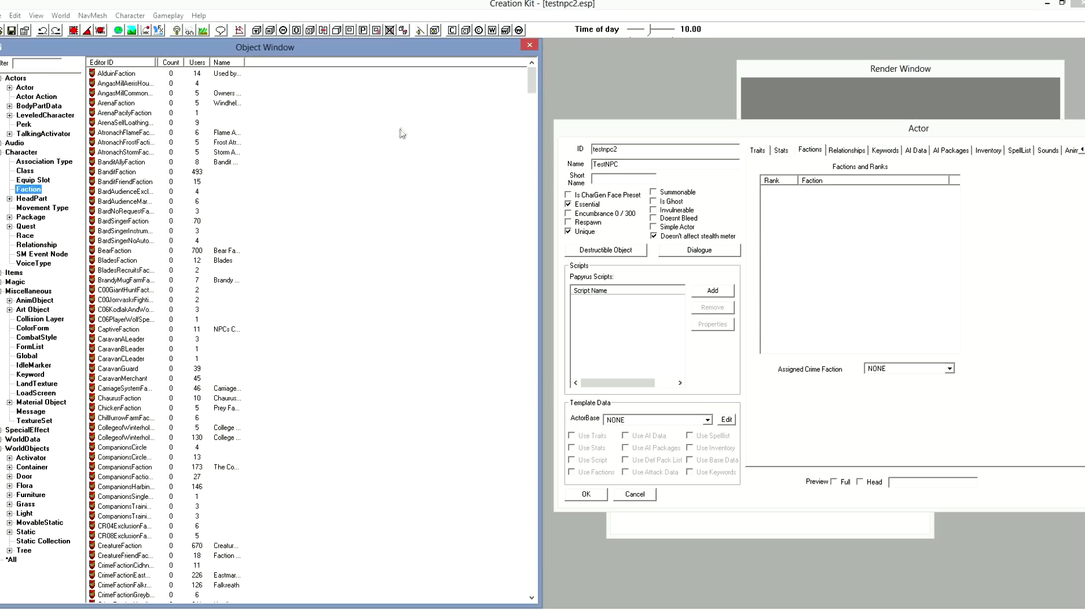
left_click_drag(533, 76, 534, 117)
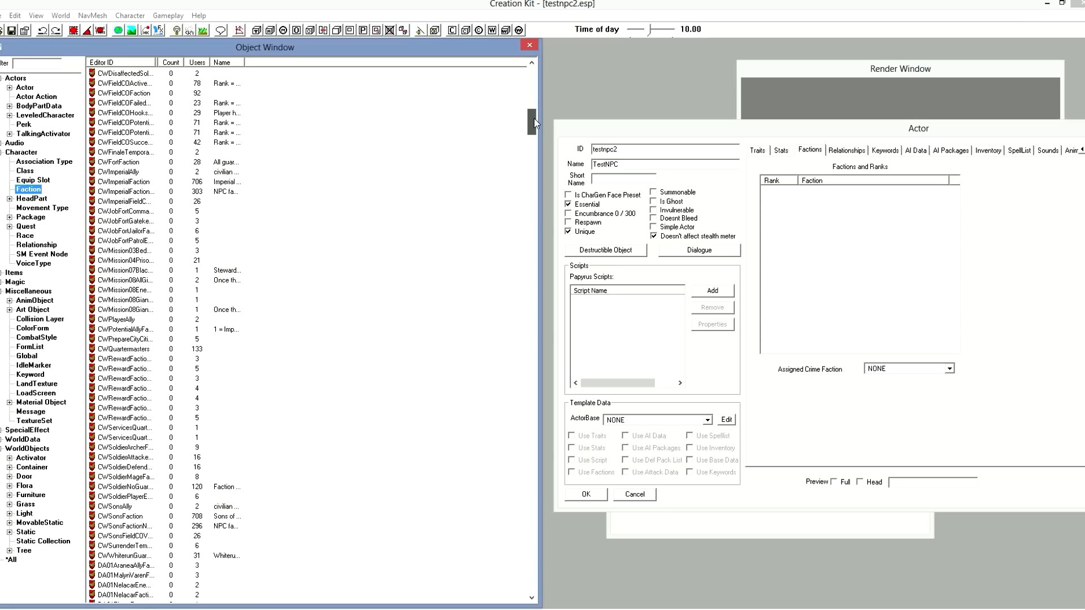
left_click_drag(533, 118, 534, 104)
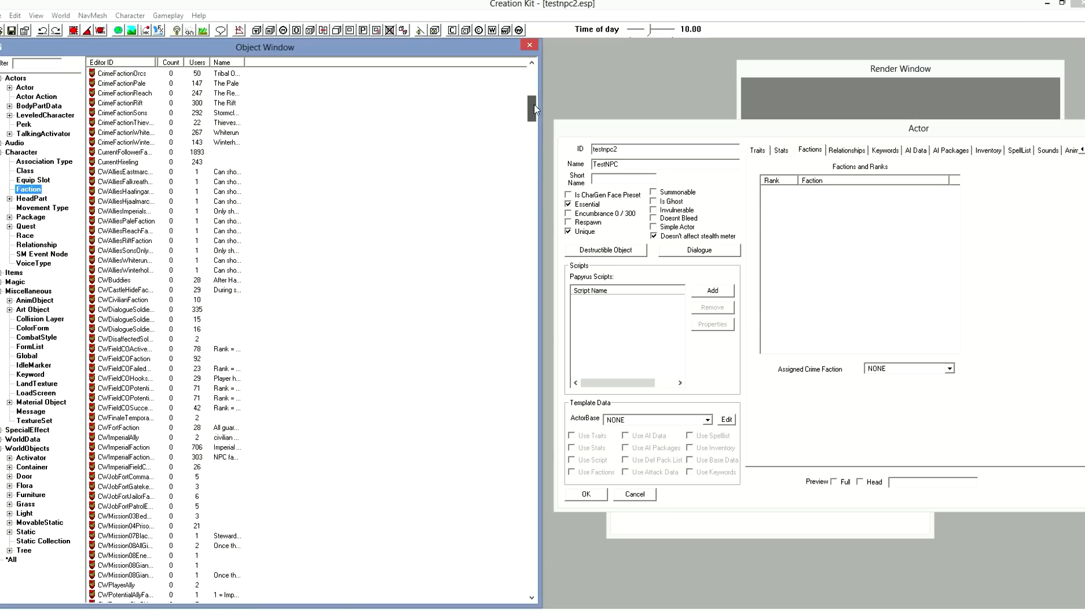
left_click_drag(158, 63, 187, 62)
left_click(134, 152)
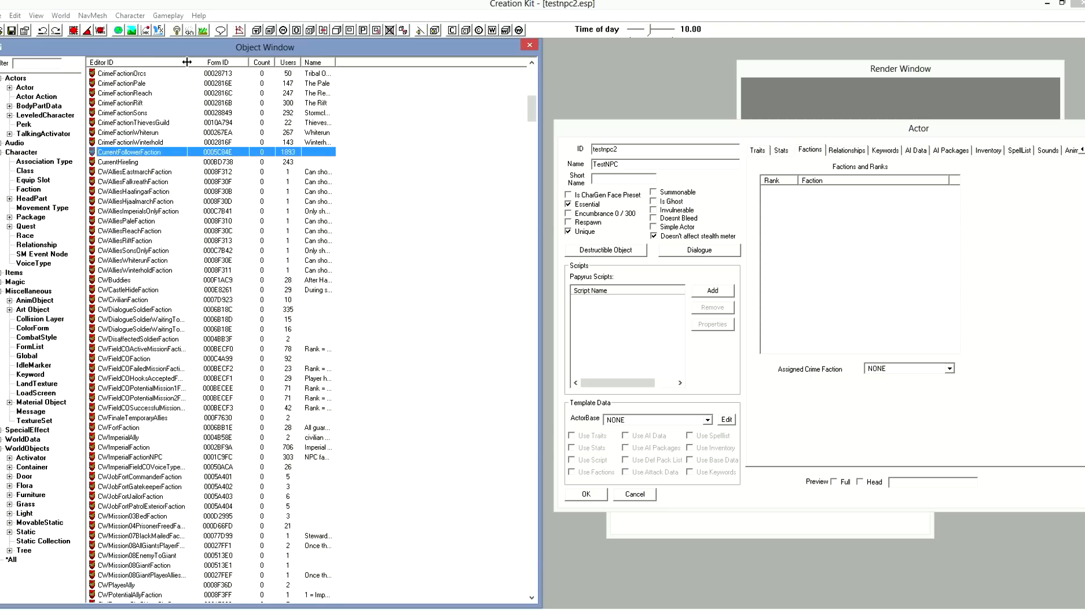
left_click_drag(128, 157, 834, 195)
Add PotentialFollowerFaction from the faction objects to the actor's factions.
left_click_drag(531, 111, 572, 363)
scroll(572, 363, "down", 3)
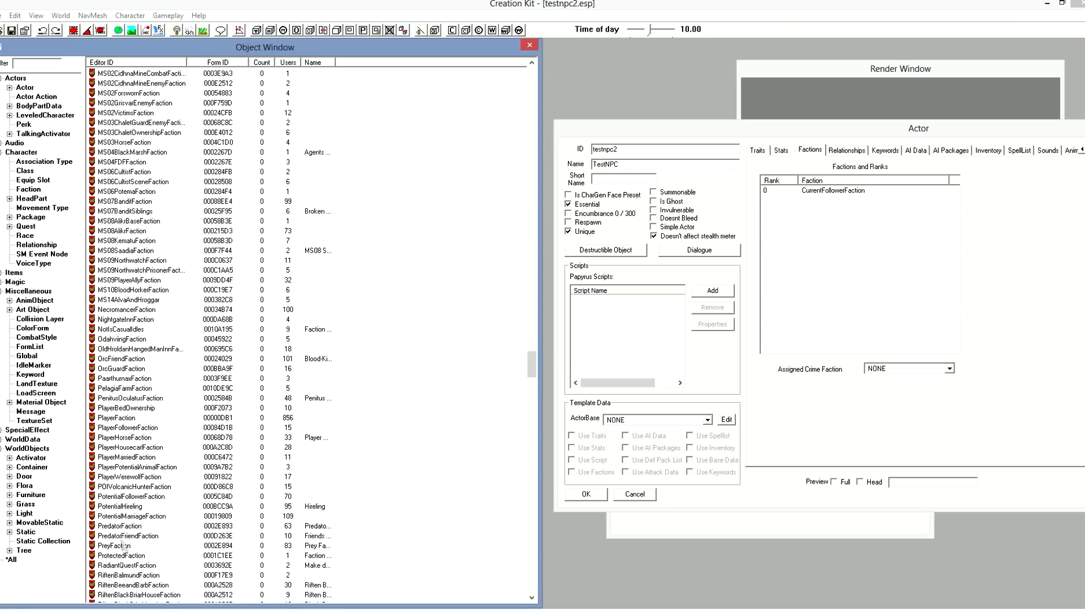
left_click(135, 497)
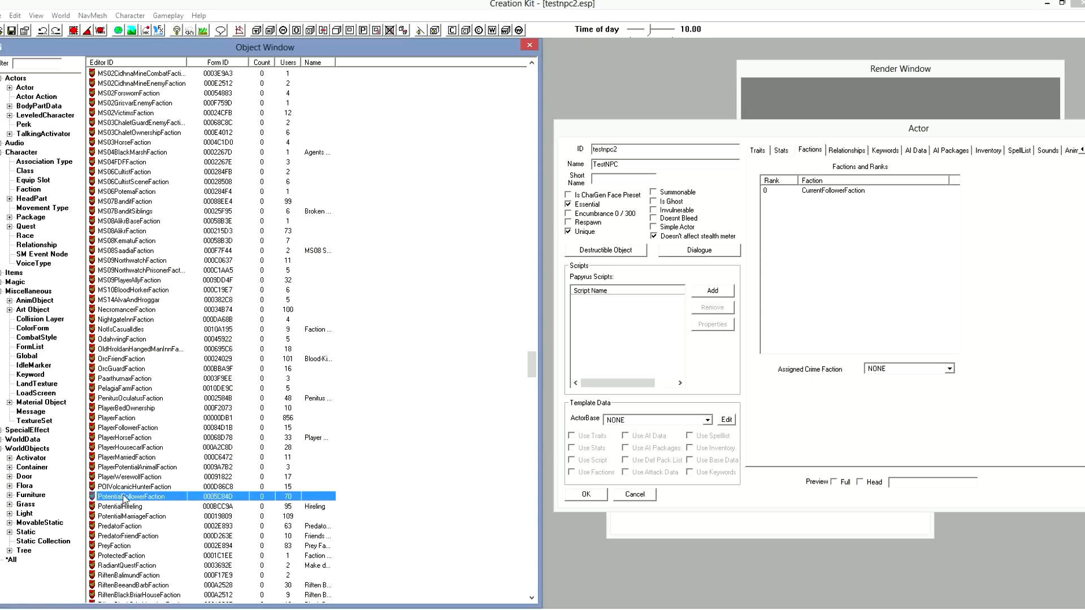
left_click_drag(123, 500, 819, 208)
Add PotentialMarriageFaction to the actor's factions and close the Object Window.
left_click(159, 515)
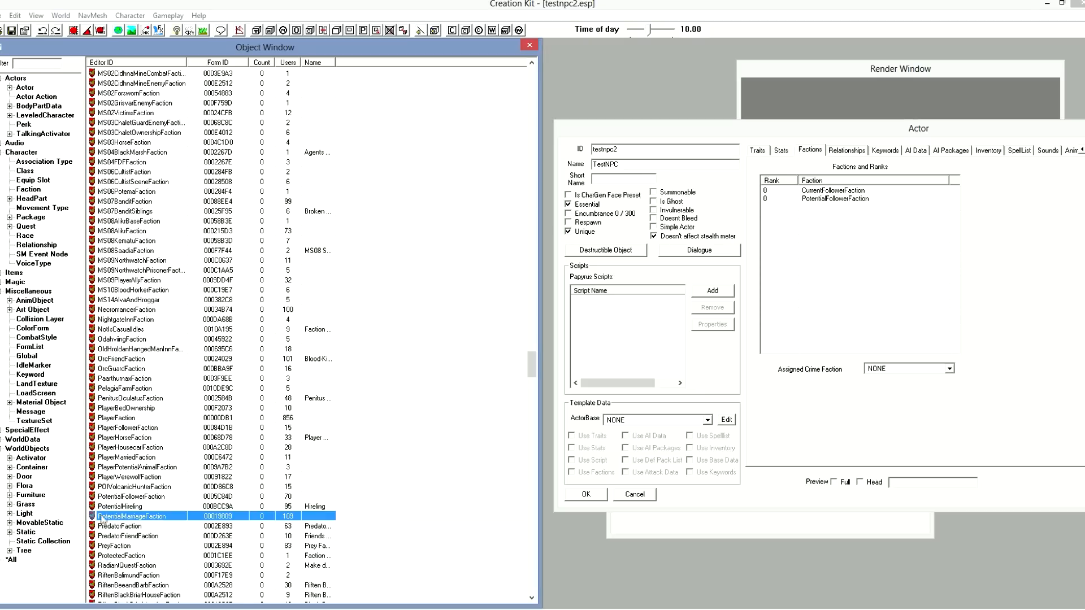
left_click_drag(101, 516, 809, 214)
left_click(530, 45)
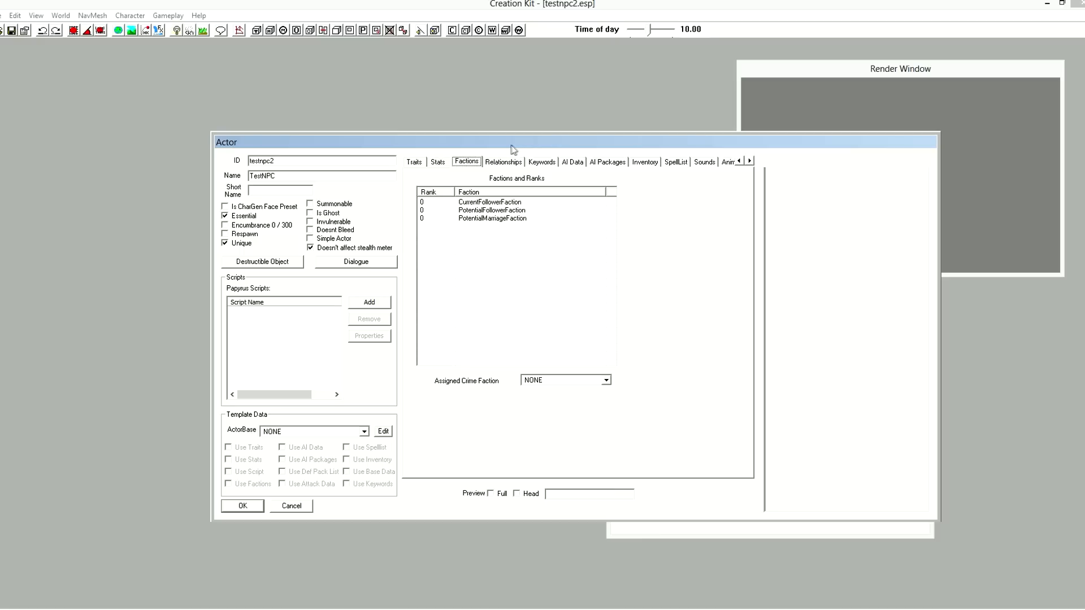
Set the actor's rank in CurrentFollowerFaction to -1.
left_click_drag(510, 145, 391, 123)
left_click(304, 178)
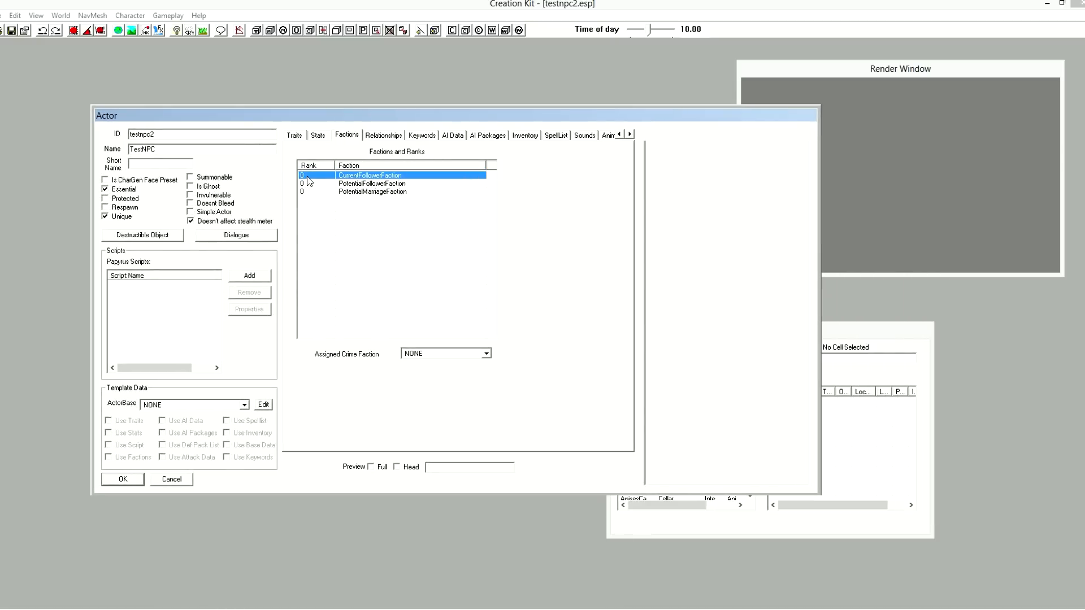
left_click(304, 177)
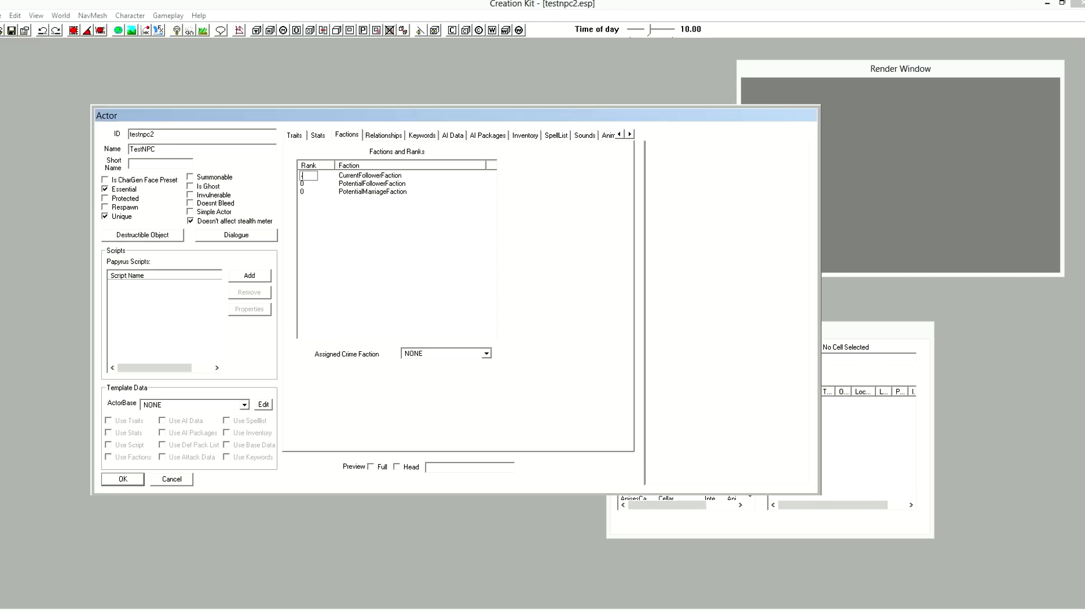
key("Return")
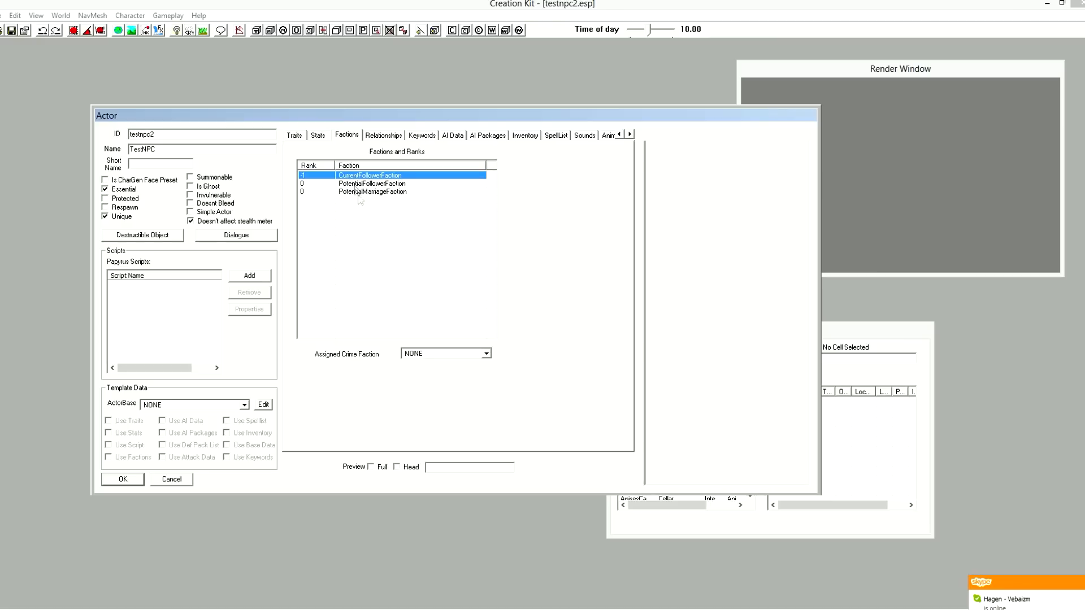
Start a new relationship for the actor and choose Player as the child NPC.
left_click(382, 137)
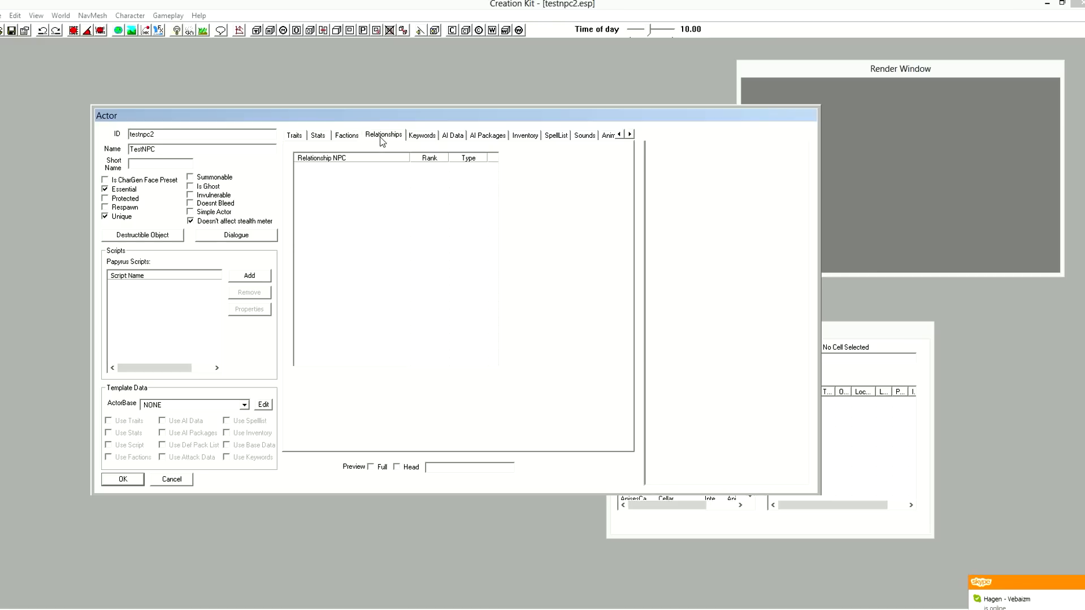
right_click(328, 165)
left_click(358, 174)
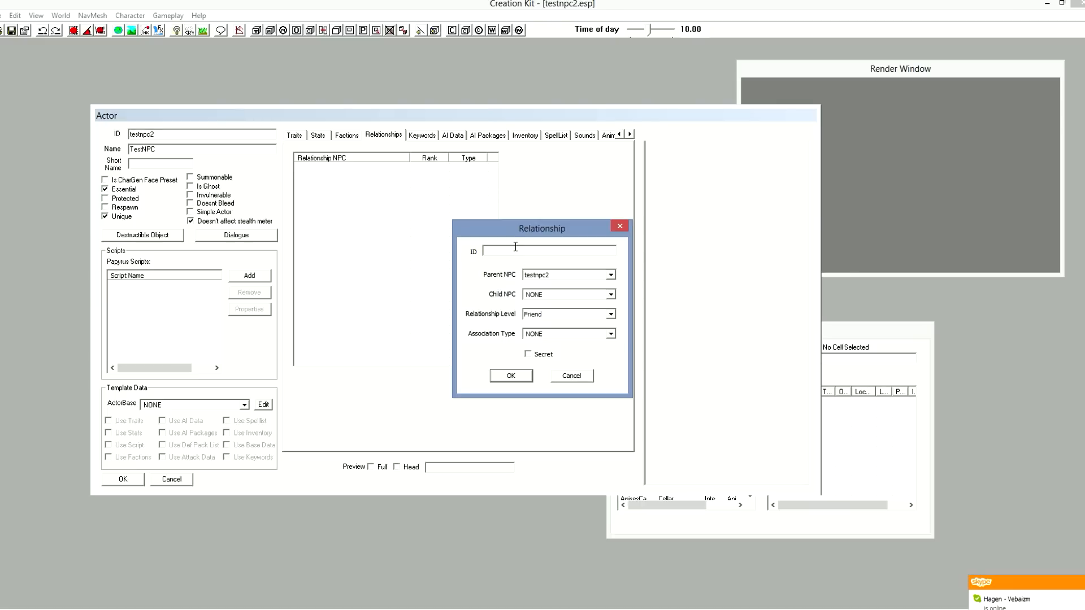
left_click(610, 294)
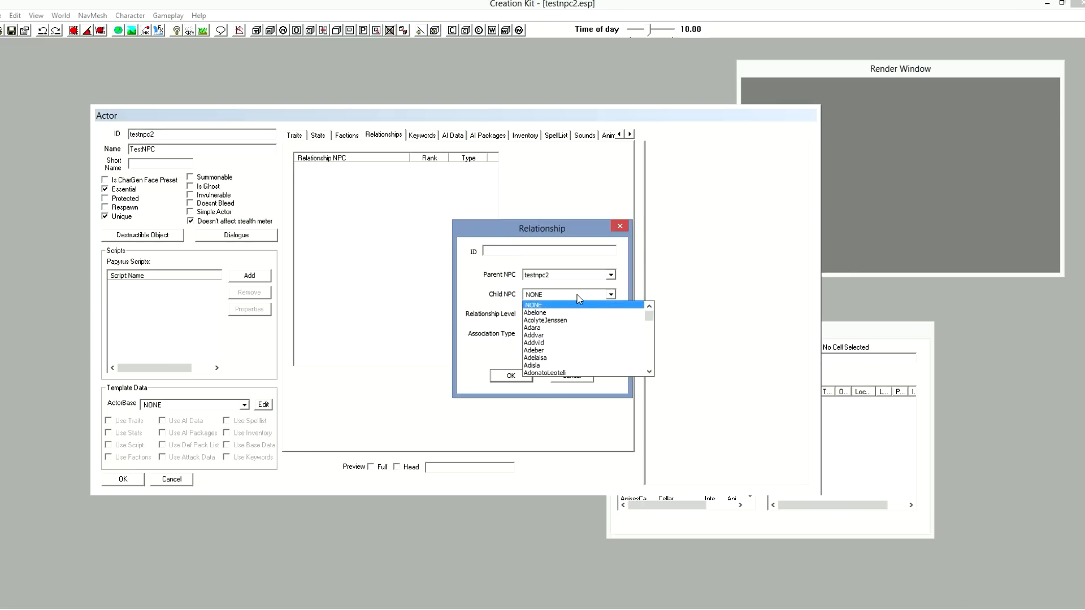
left_click_drag(648, 314, 655, 351)
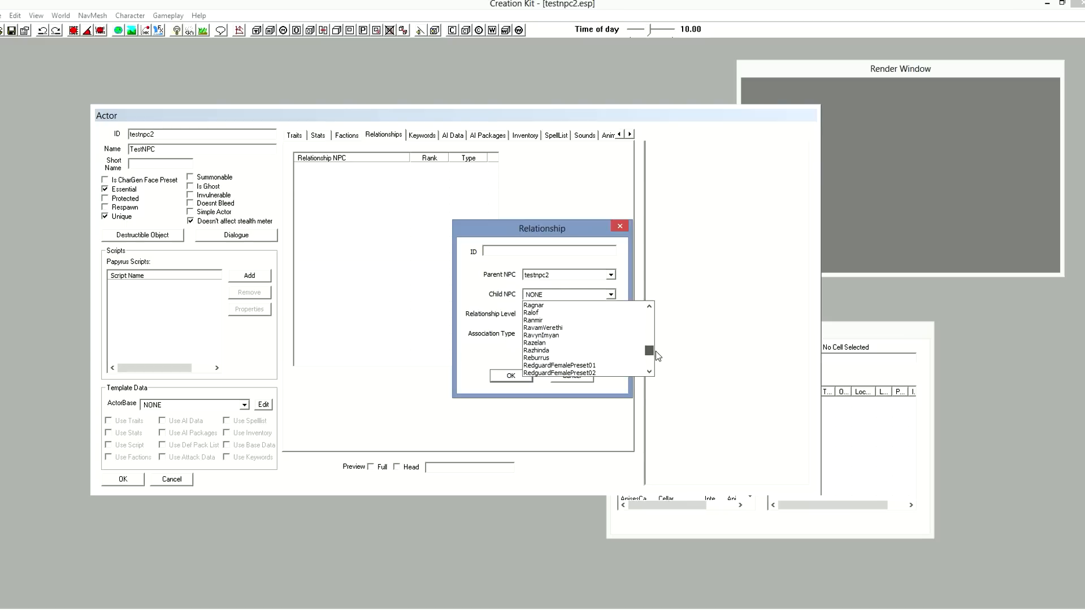
scroll(624, 345, "up", 8)
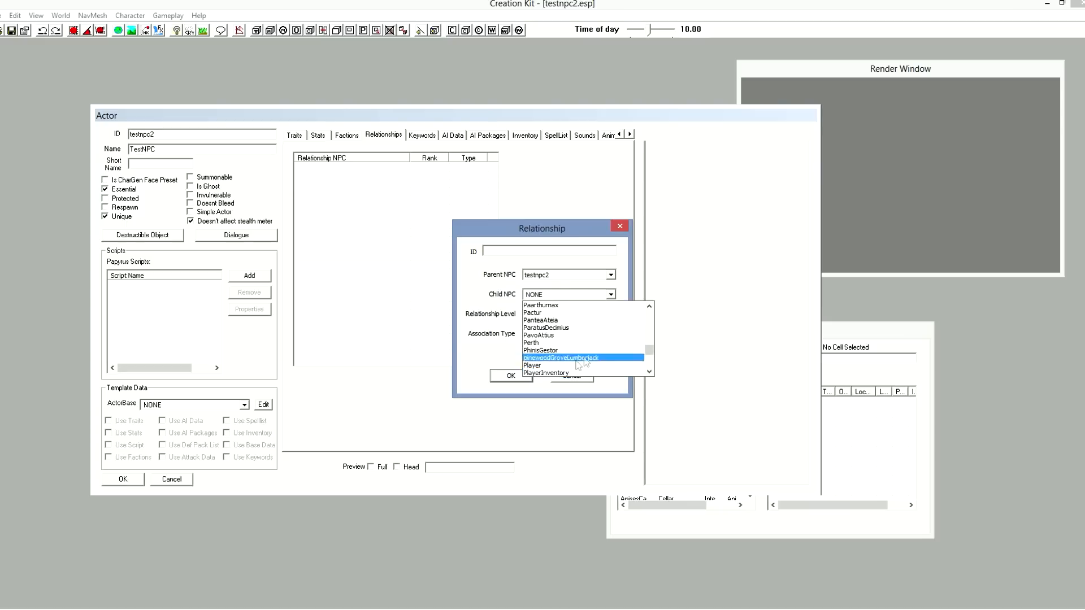
left_click(563, 366)
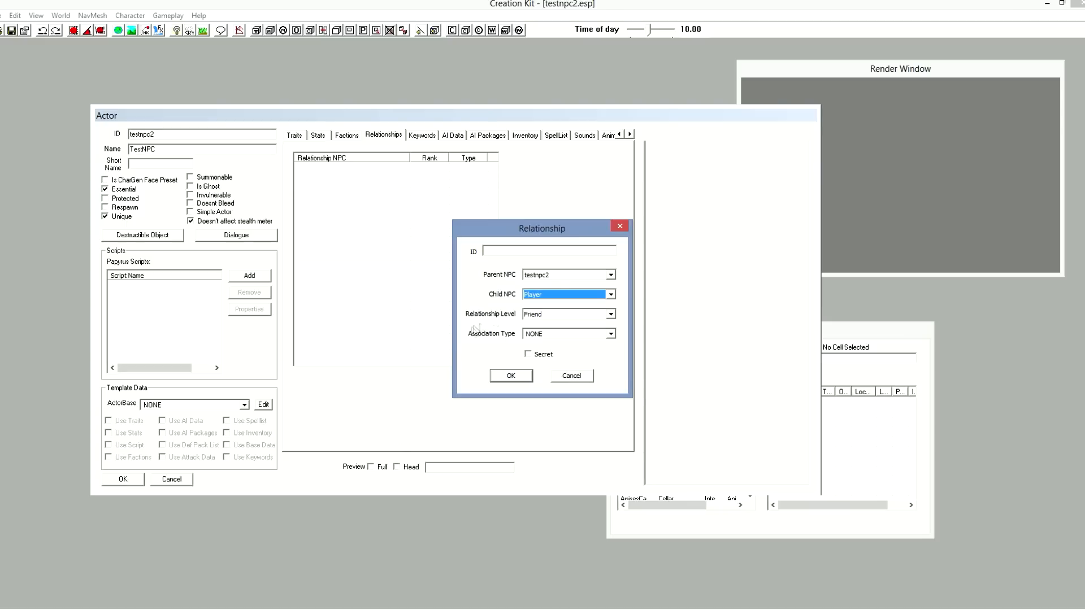
Set the relationship level to Ally, give the relationship the ID testnpcrelationship, and accept it.
left_click(537, 315)
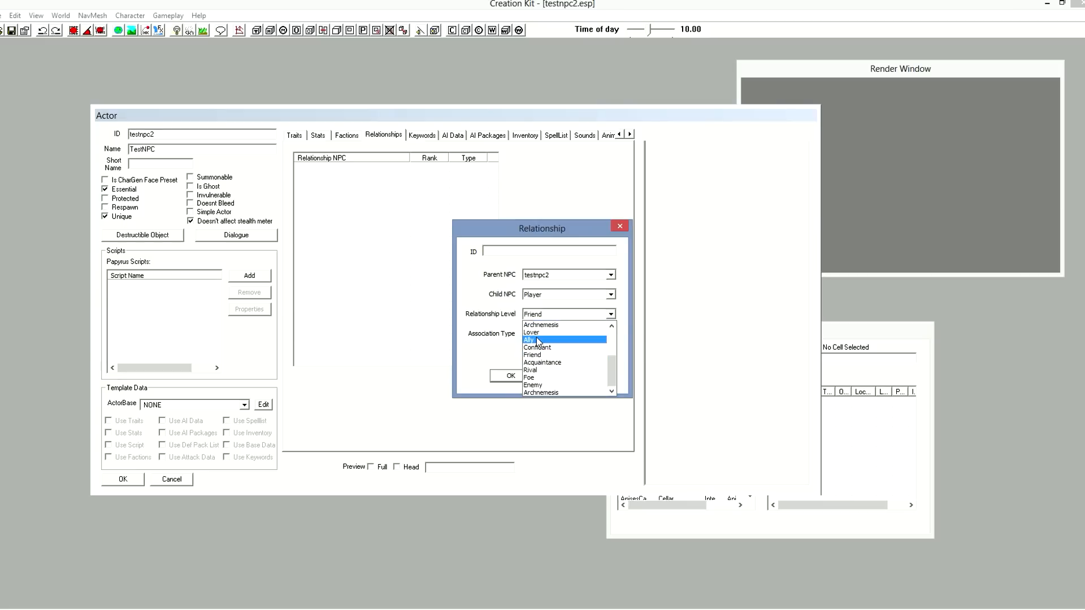
left_click(542, 340)
left_click(561, 334)
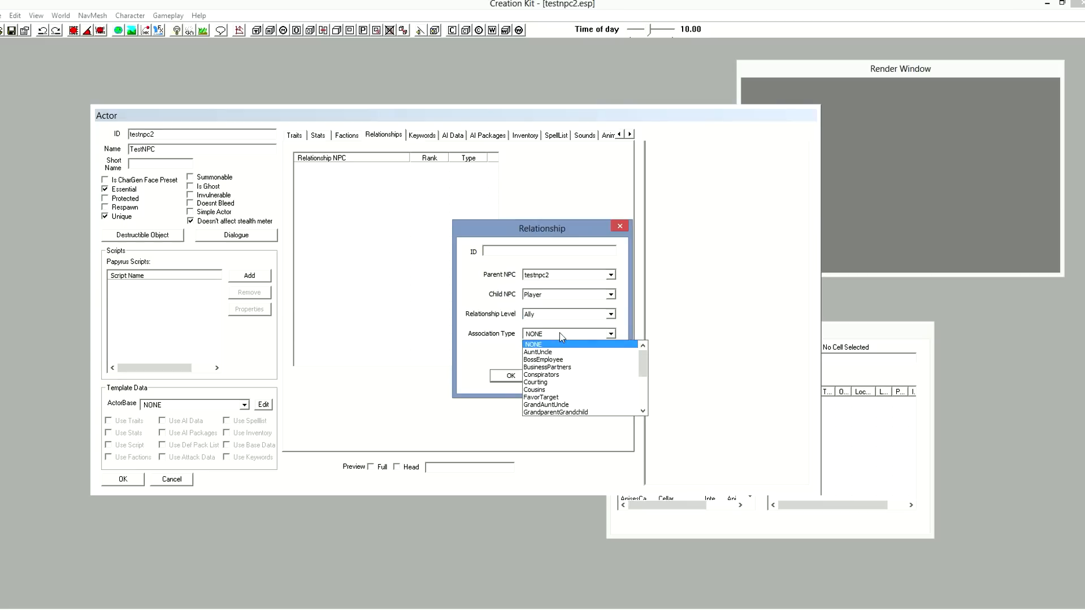
left_click(560, 334)
left_click(495, 252)
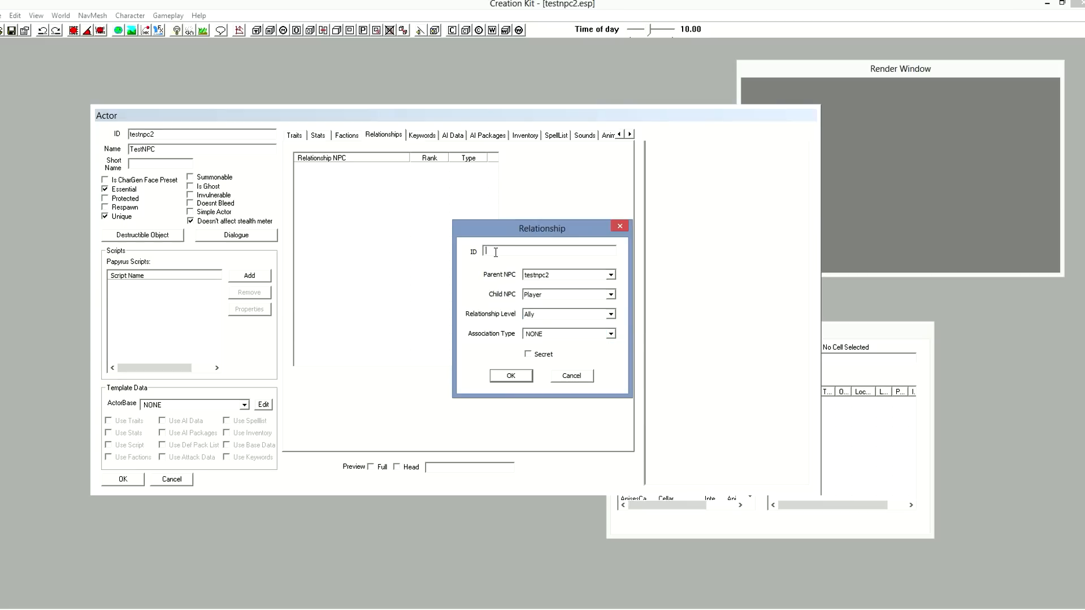
type("testnpcte")
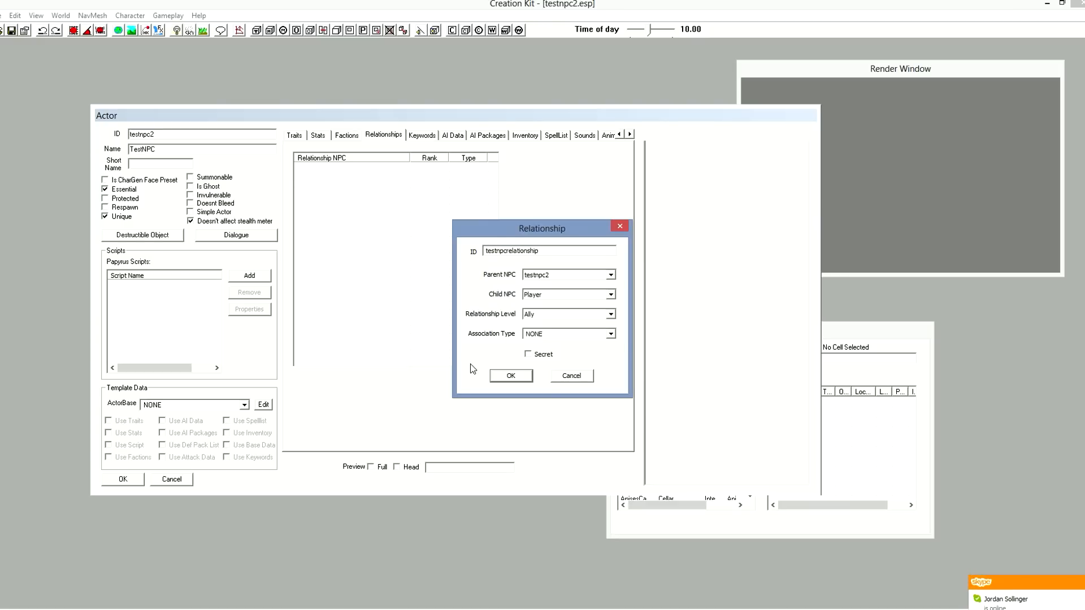
left_click(523, 379)
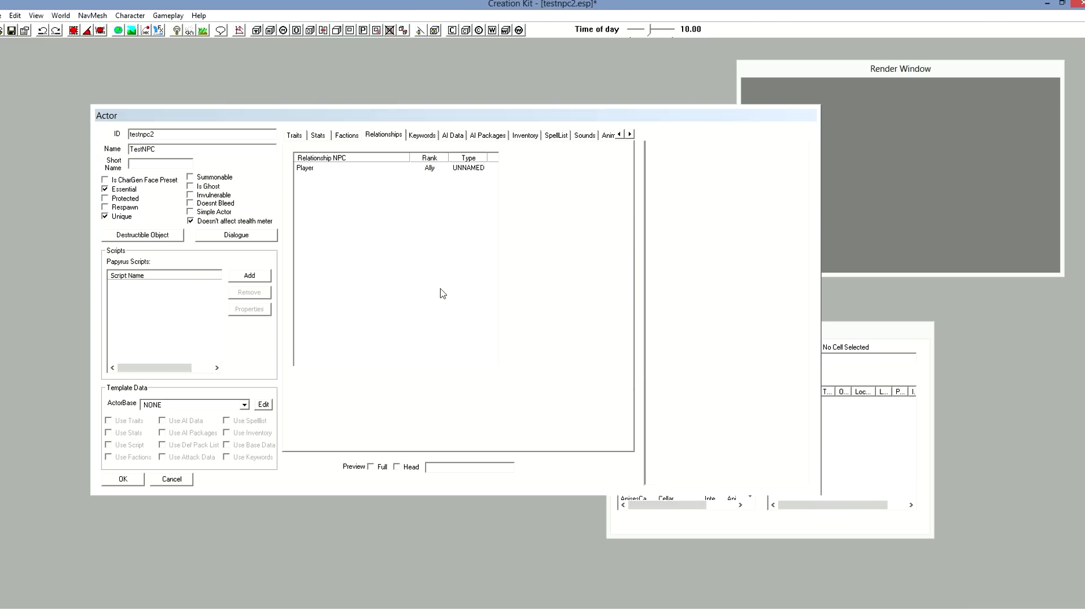
Set the actor's AI aggression to Aggressive, confidence to Foolhardy, and assistance to Helps Friends and Allies.
left_click(454, 136)
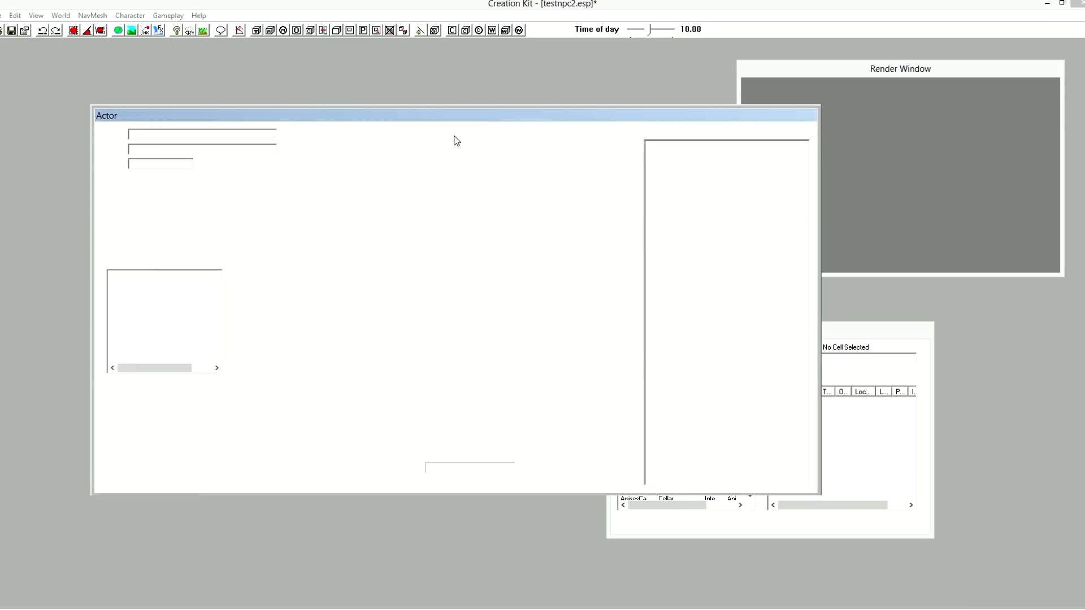
left_click(394, 172)
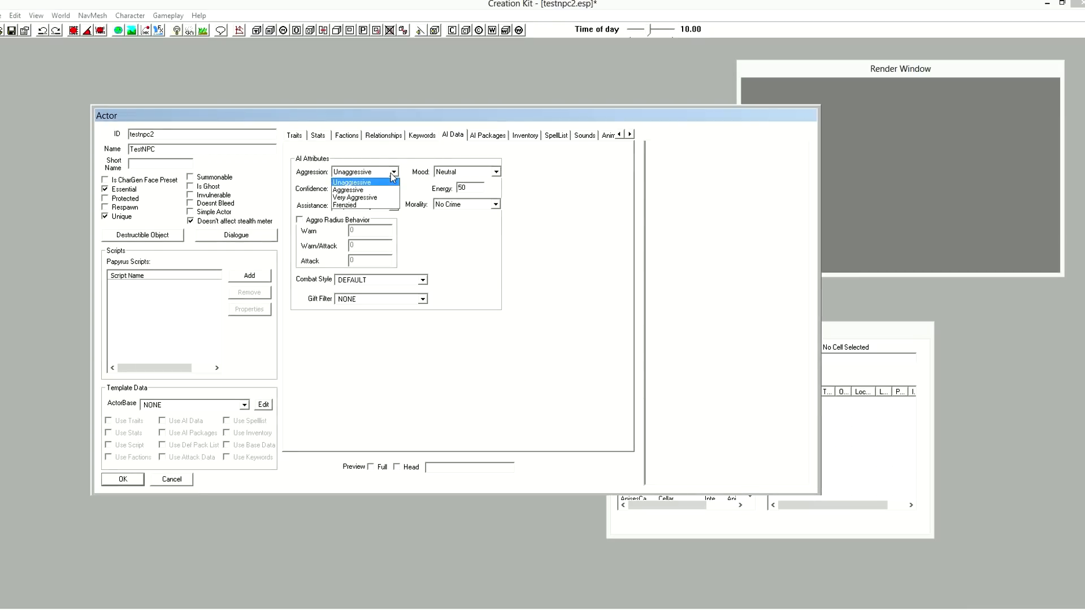
left_click(389, 191)
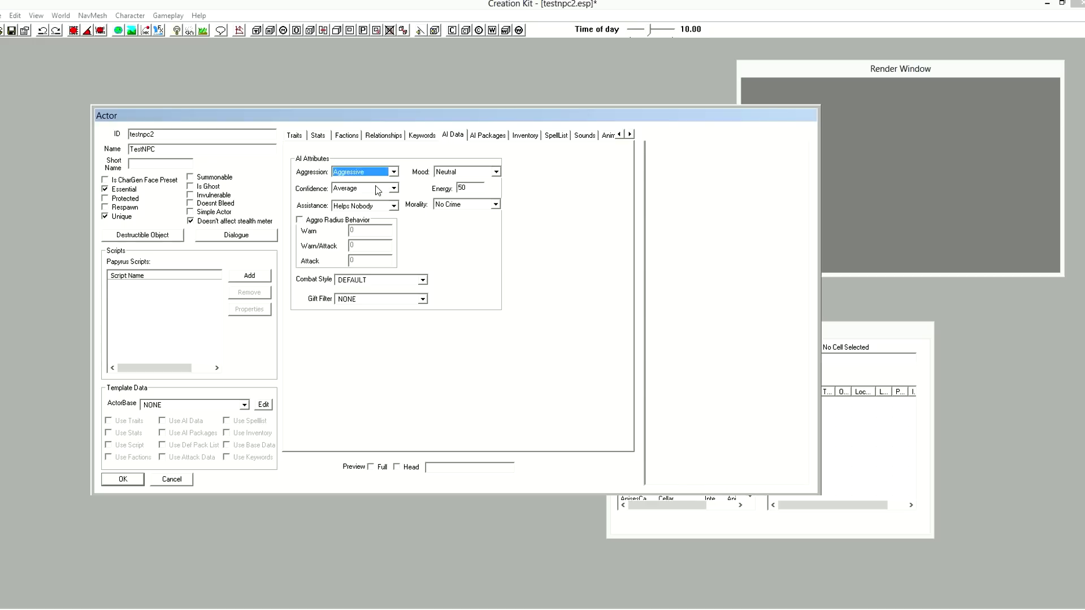
left_click(394, 188)
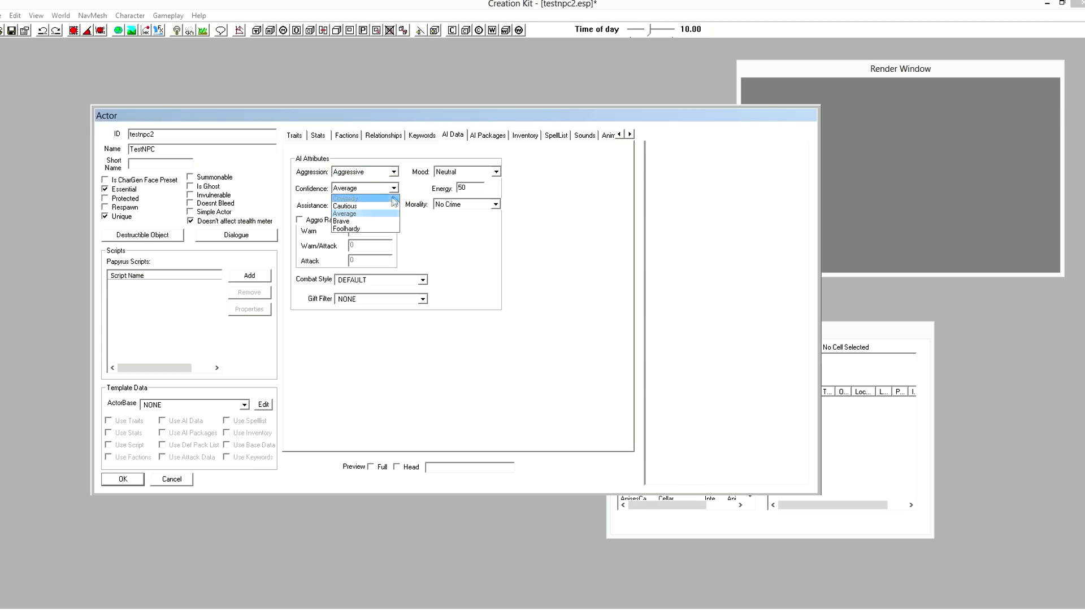
left_click(380, 229)
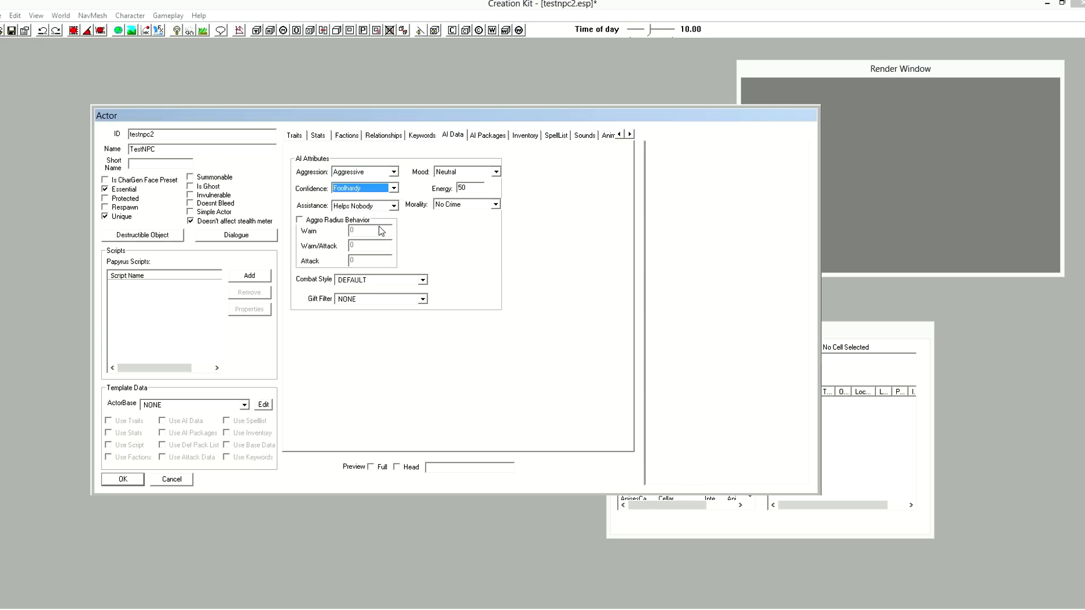
left_click(393, 207)
left_click(391, 231)
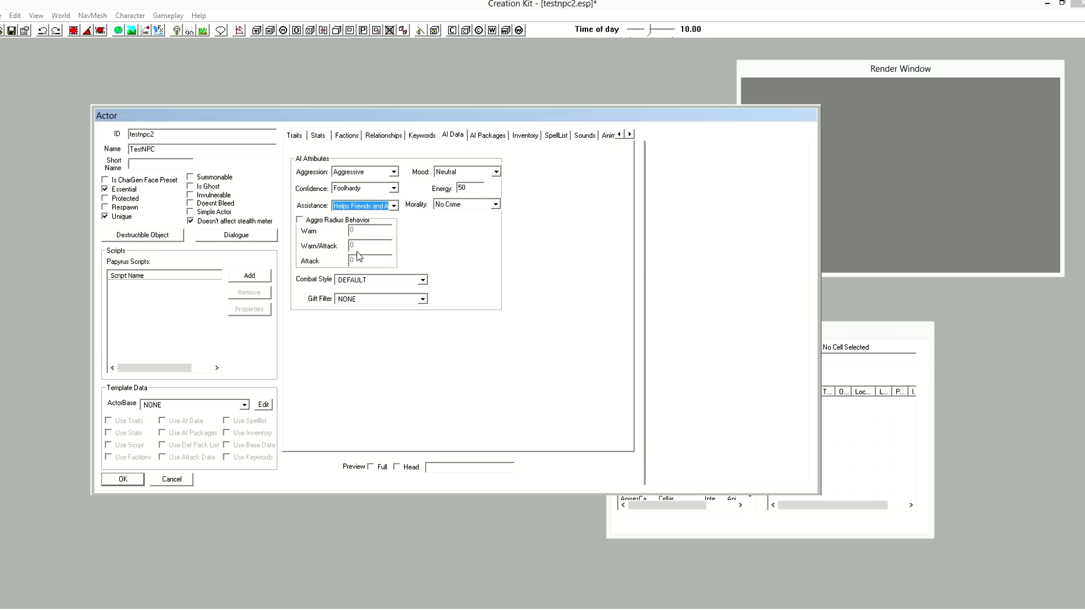
Set the actor's morality to Any Crime and the combat style to DefaultCombatstyle.
left_click(479, 206)
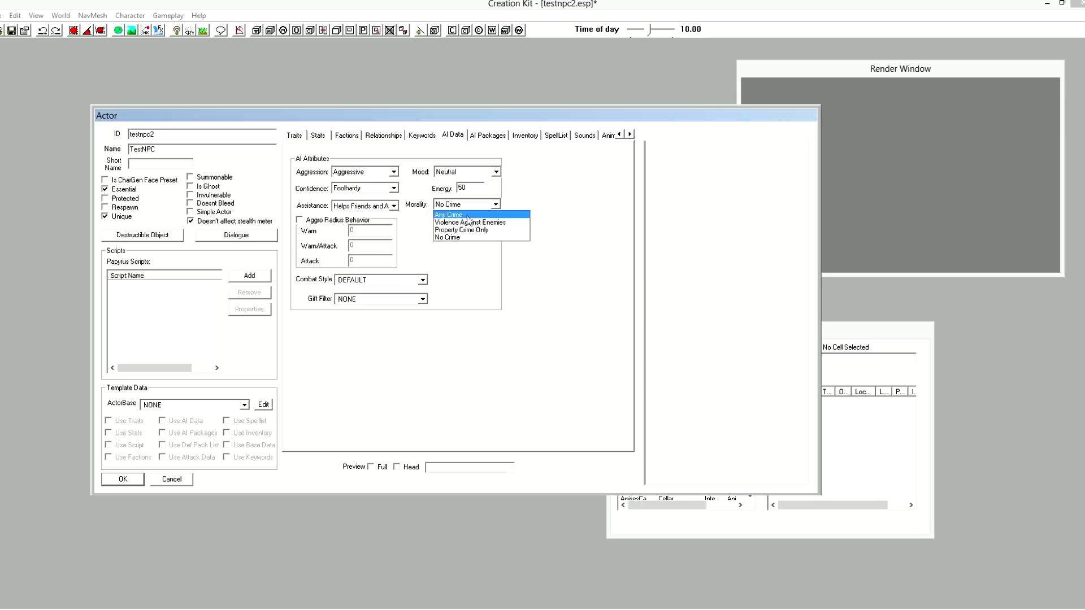
left_click(468, 213)
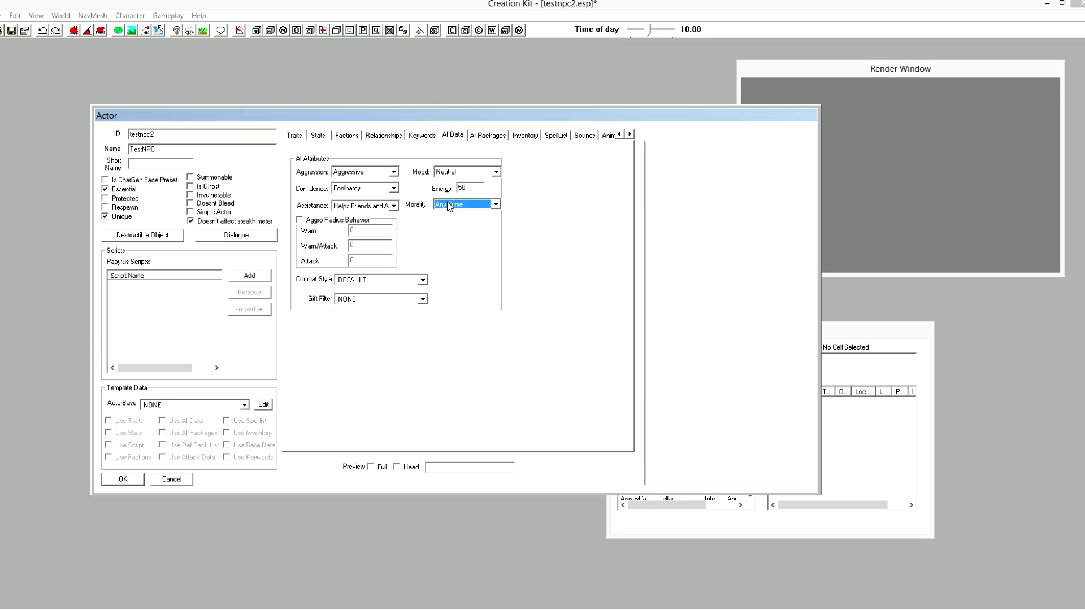
left_click(410, 280)
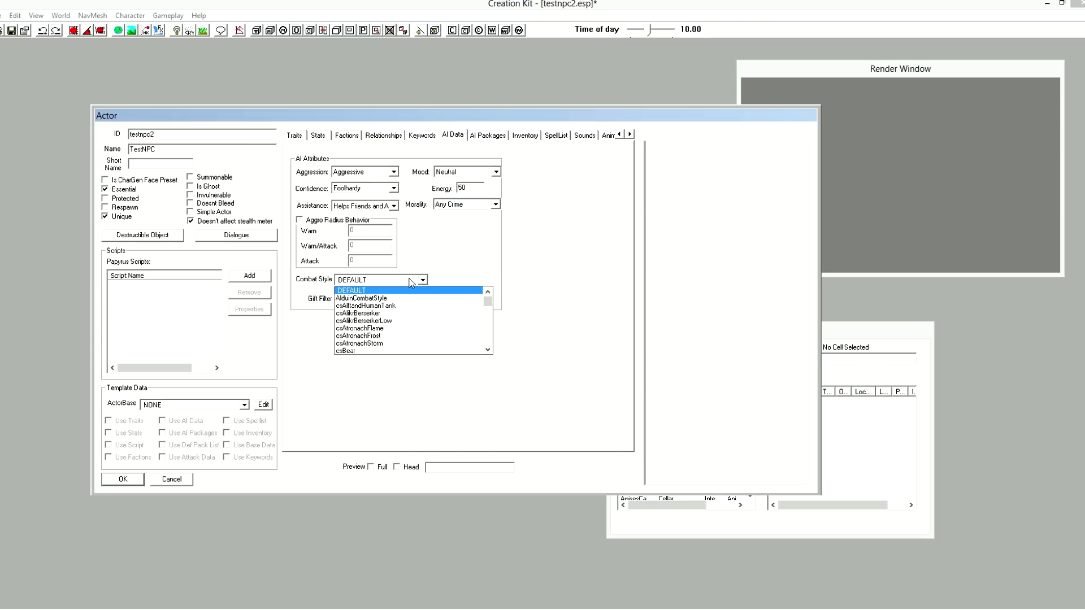
scroll(425, 307, "down", 4)
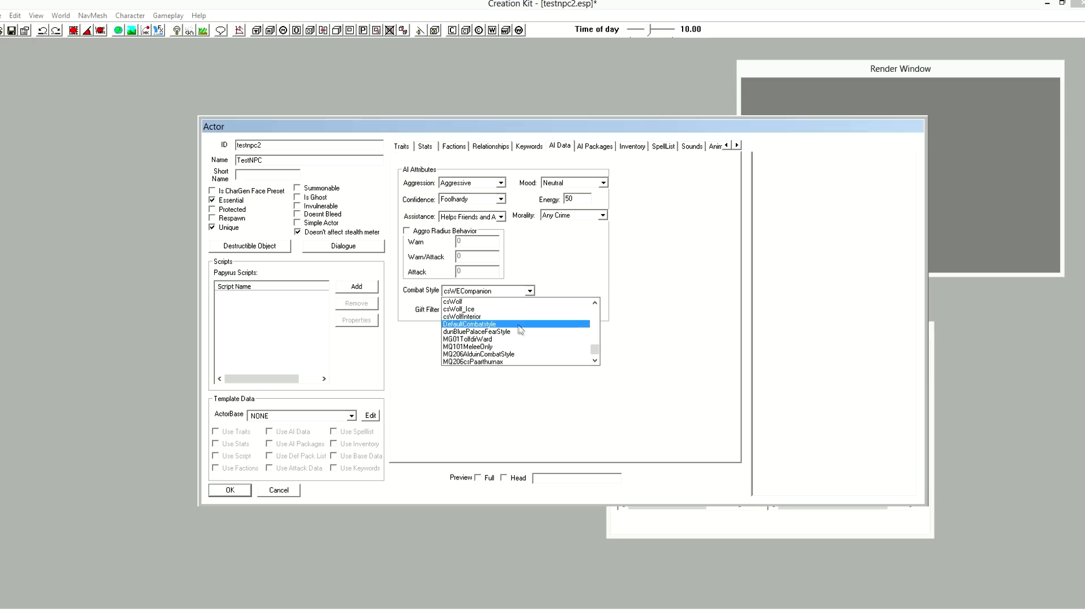
left_click(518, 325)
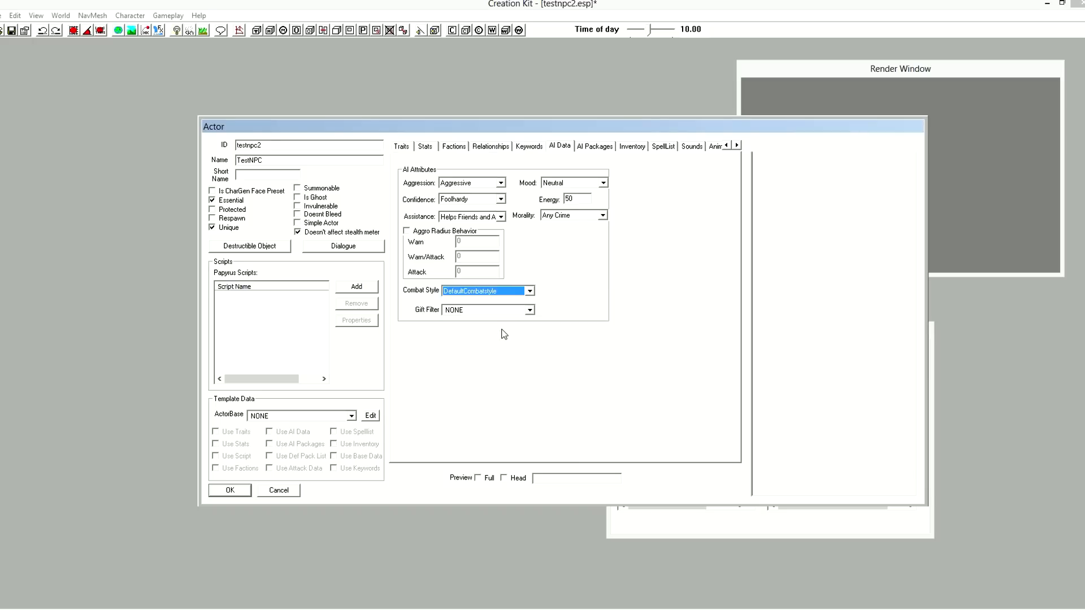
Assign ArmorBladesOutfitNoHelmet as the actor's default outfit in the inventory settings.
left_click(636, 146)
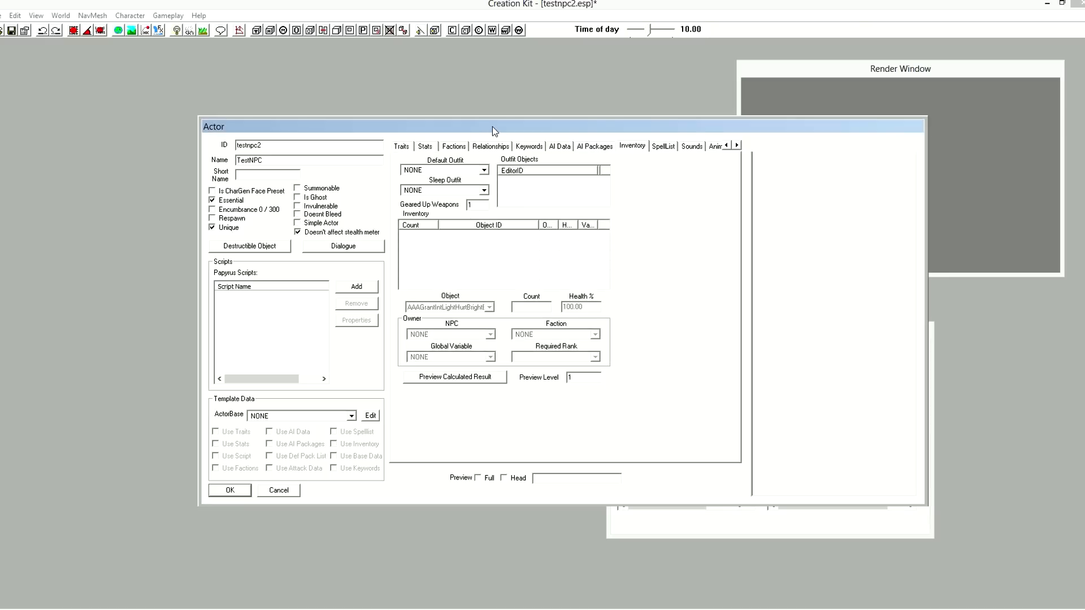
left_click_drag(492, 131, 288, 96)
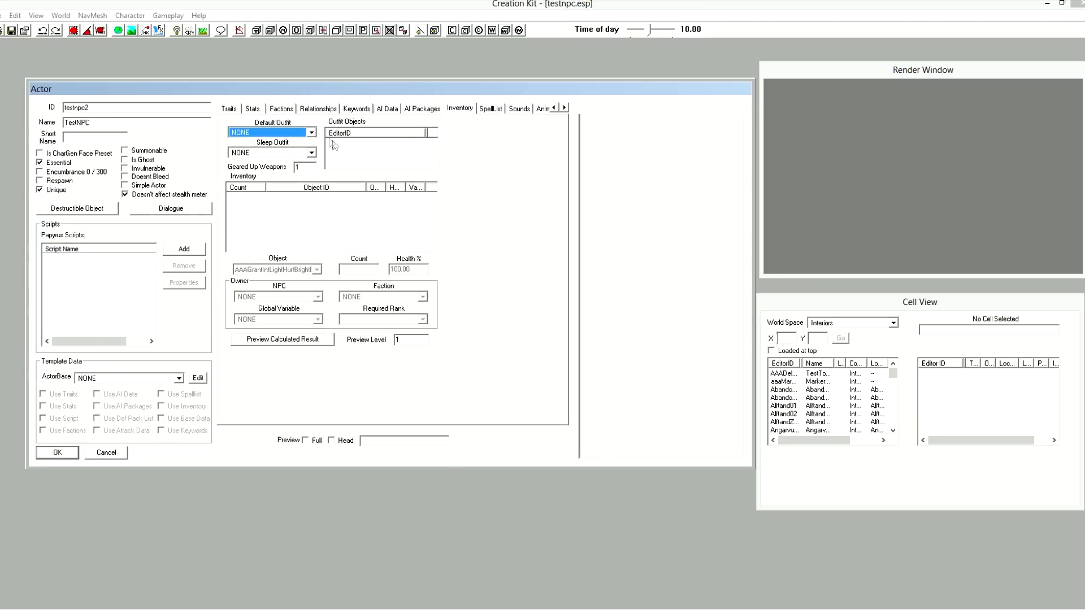
left_click(288, 134)
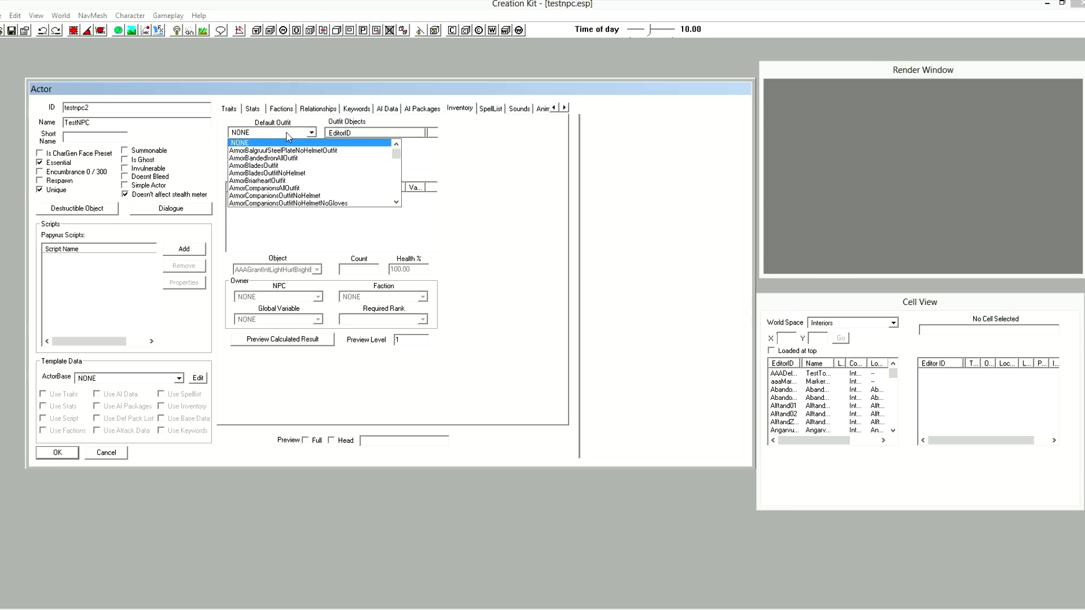
left_click(318, 173)
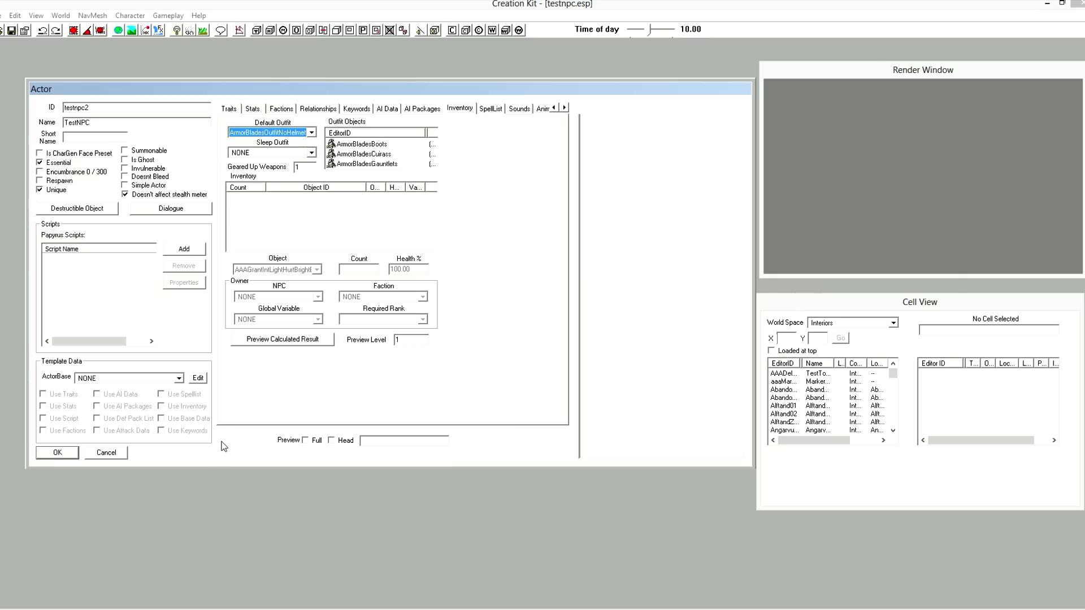
Show the full-body preview of the actor from the front and set the sleep outfit to FineClothesOutfit01Variant.
left_click(304, 440)
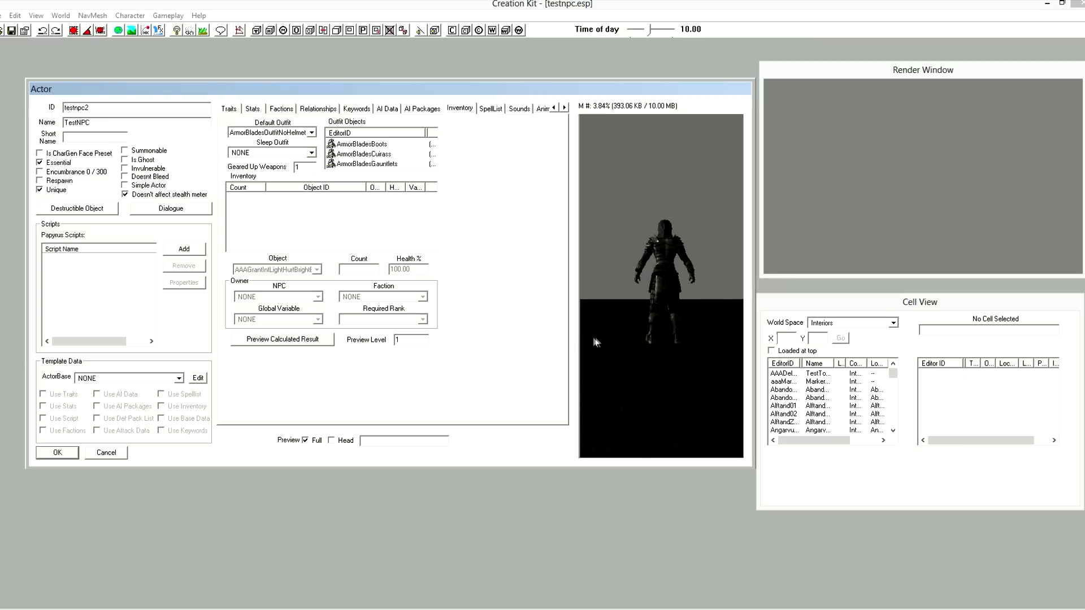
middle_click_drag(643, 292, 672, 303, "shift")
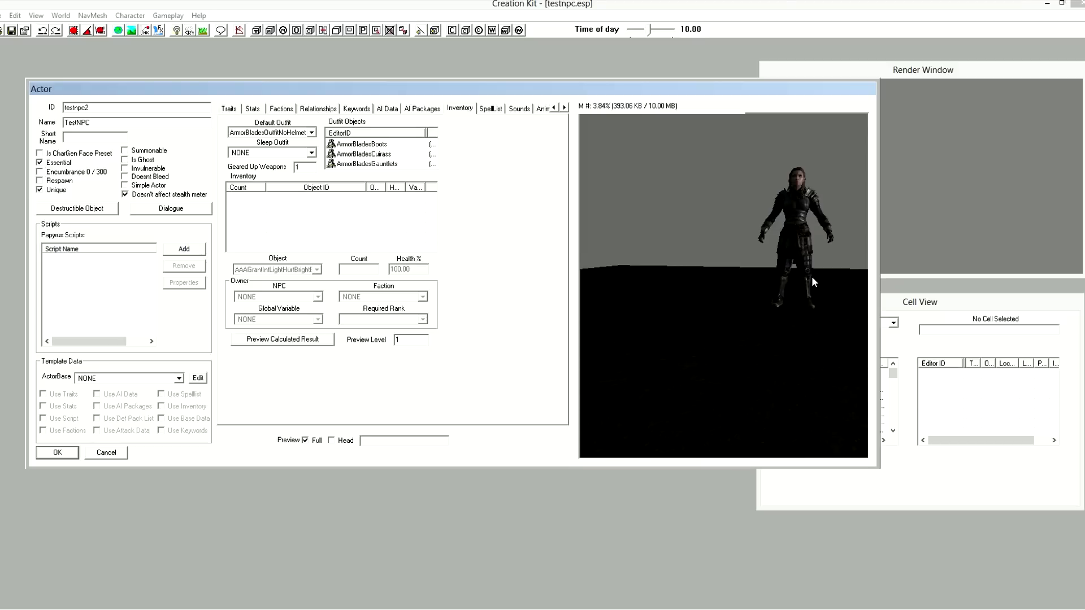
middle_click_drag(811, 278, 857, 317, "shift")
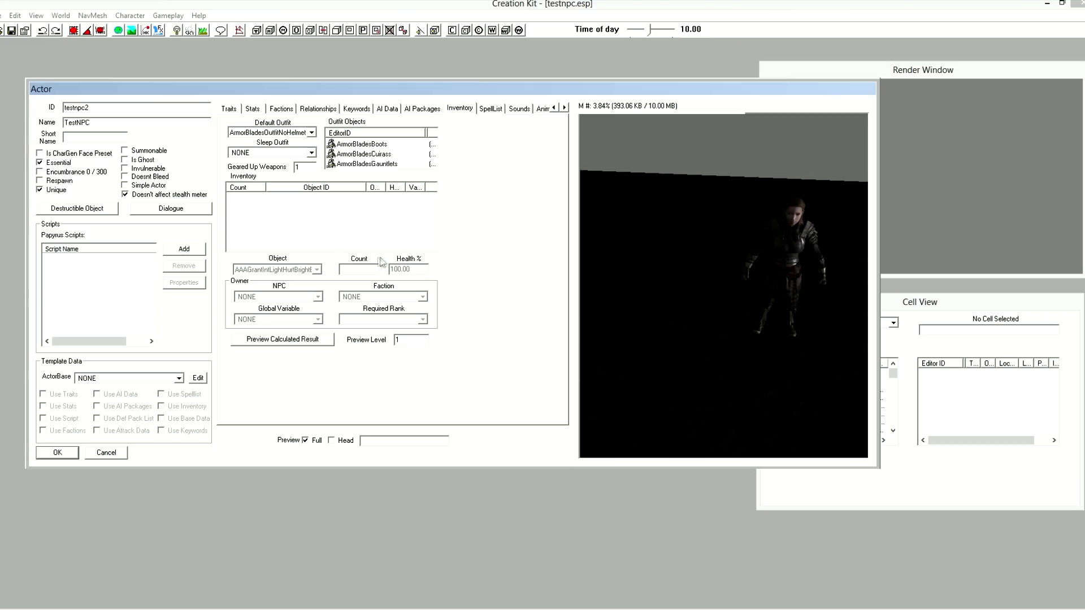
left_click(287, 153)
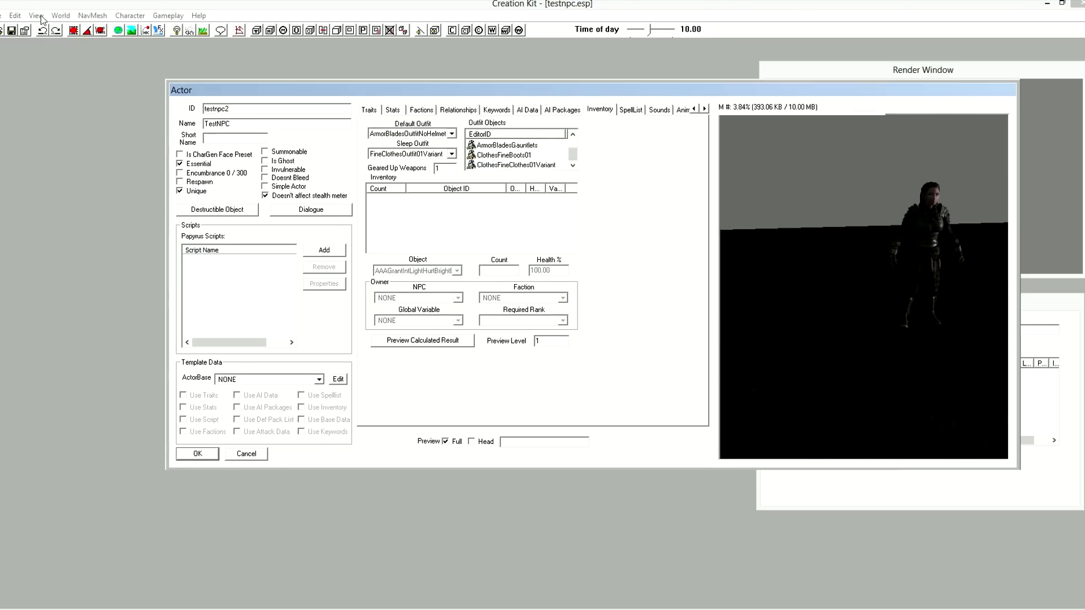
Show the Object Window, narrow it to uncover the actor's inventory settings, and list the WEAPONS category under Items.
left_click(36, 15)
left_click(76, 56)
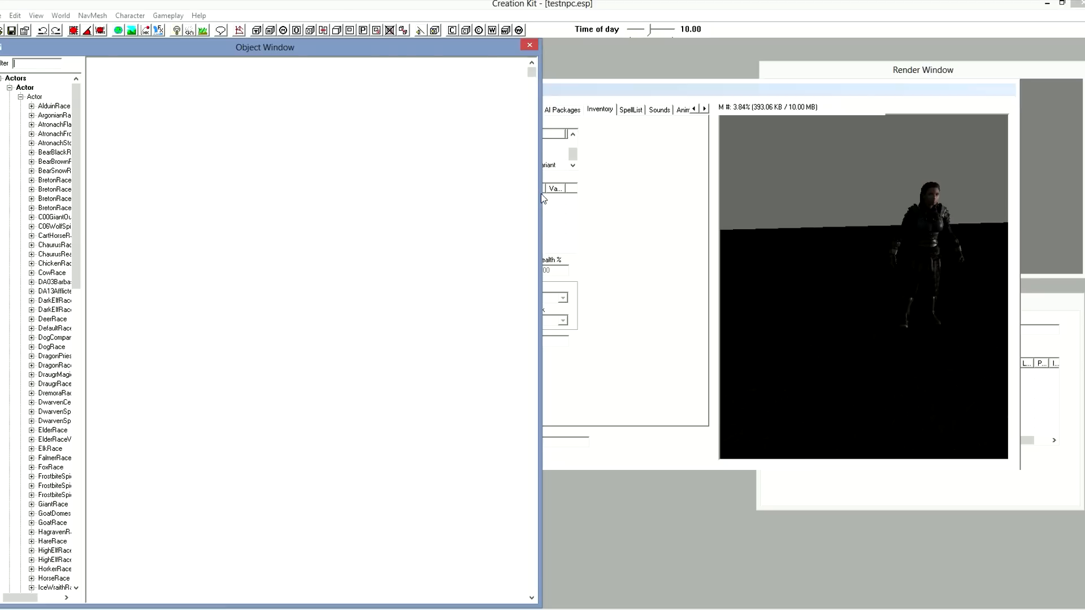
left_click_drag(541, 194, 327, 175)
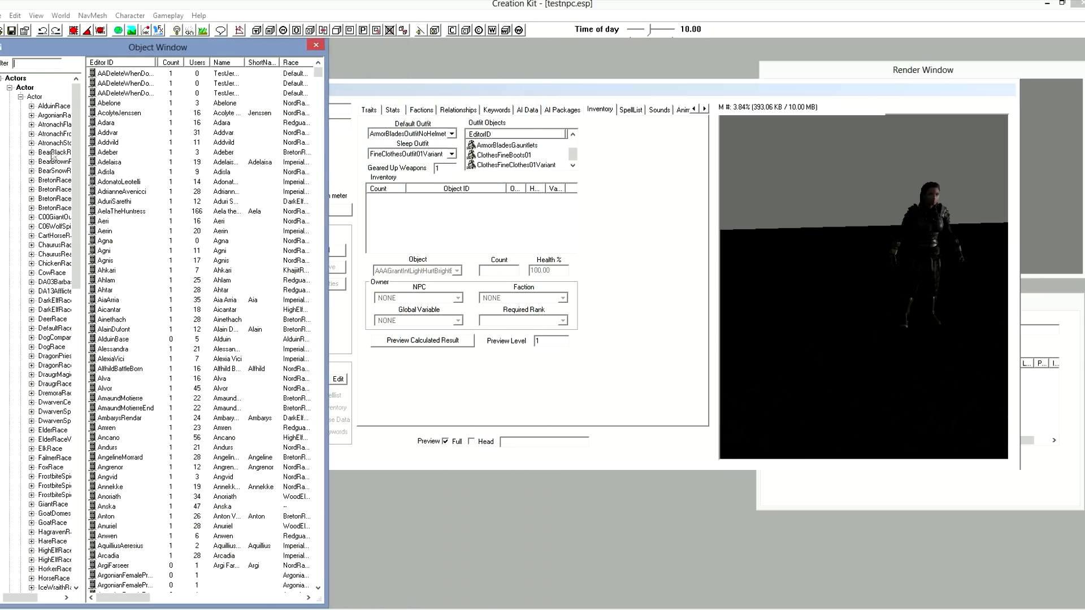
left_click(2, 80)
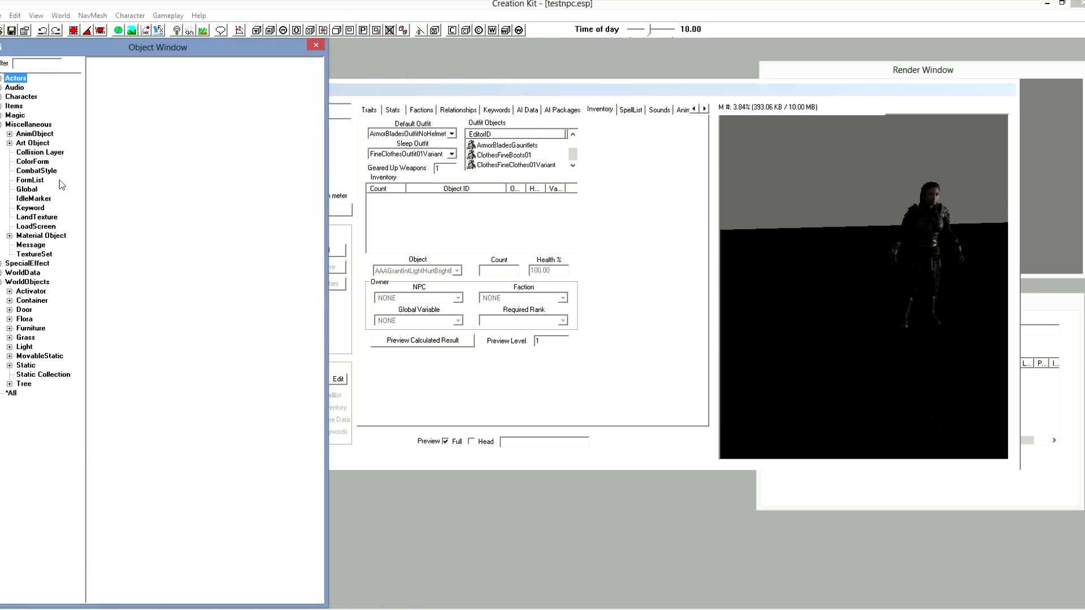
left_click(2, 79)
left_click(3, 163)
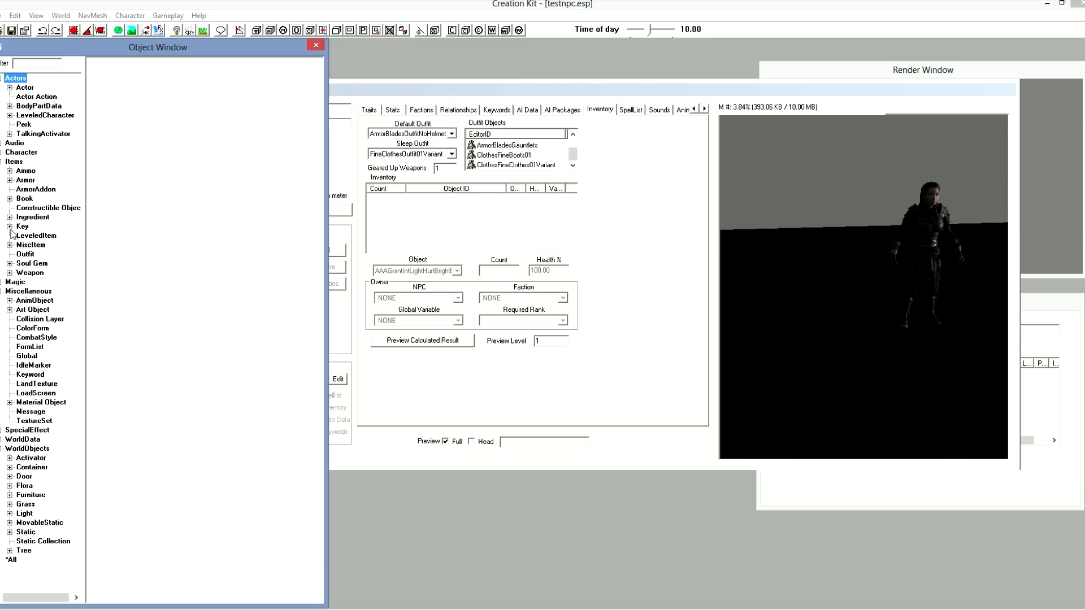
left_click(10, 274)
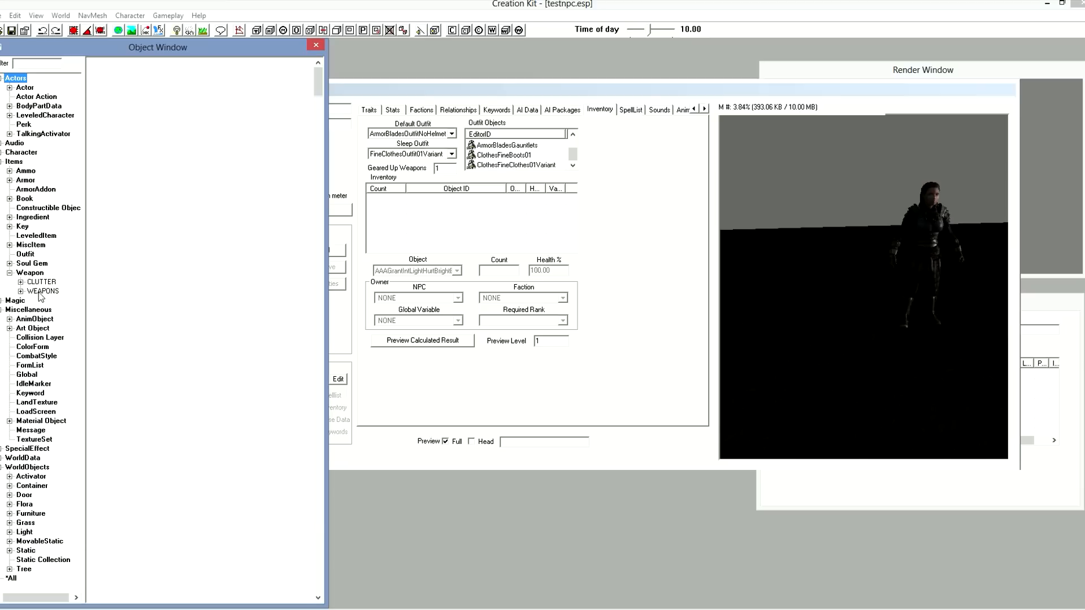
left_click(48, 290)
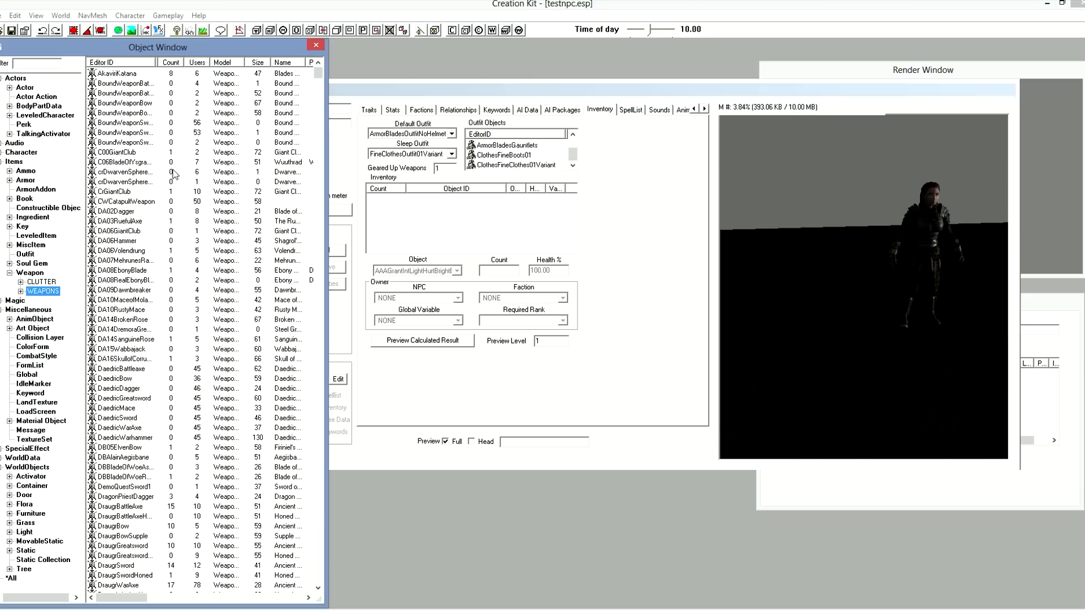
Widen the Editor ID column, add one AkaviriKatana to the actor's inventory, and select its entry.
left_click_drag(154, 64, 192, 64)
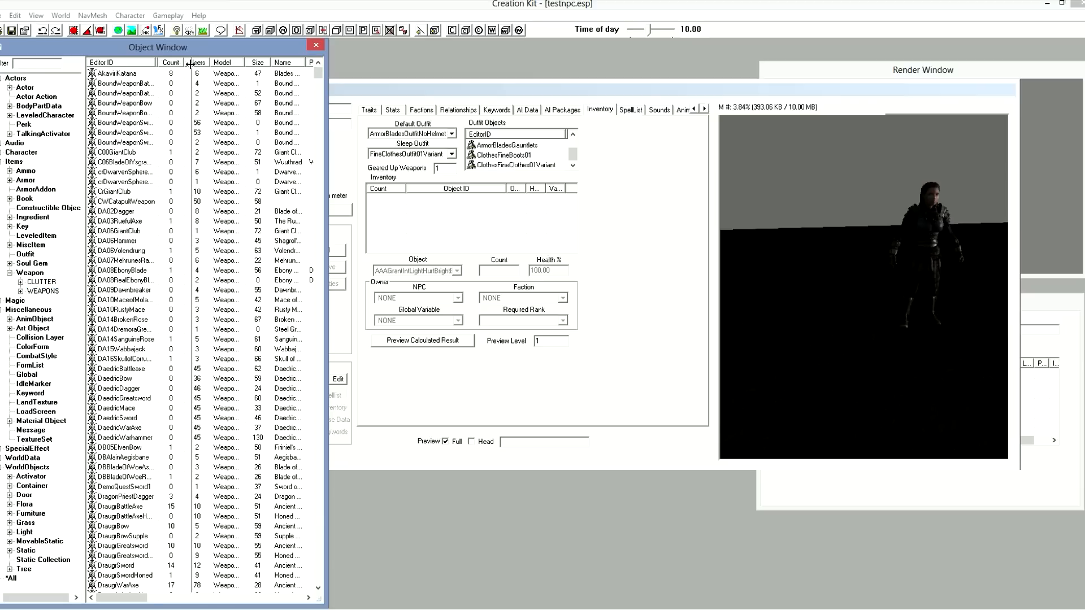
left_click(120, 74)
left_click_drag(117, 74, 445, 204)
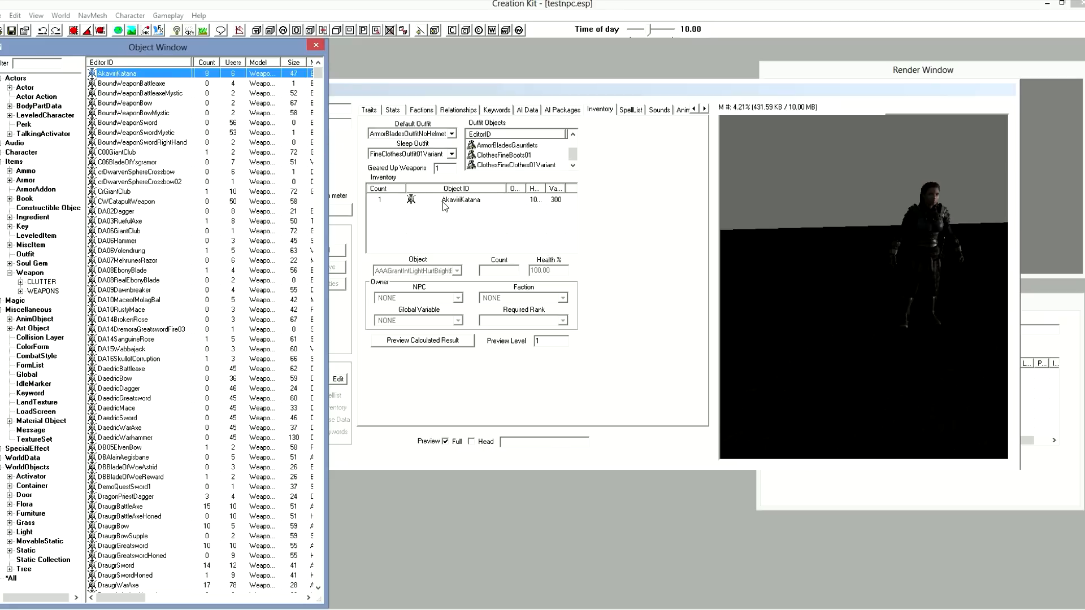
left_click(479, 209)
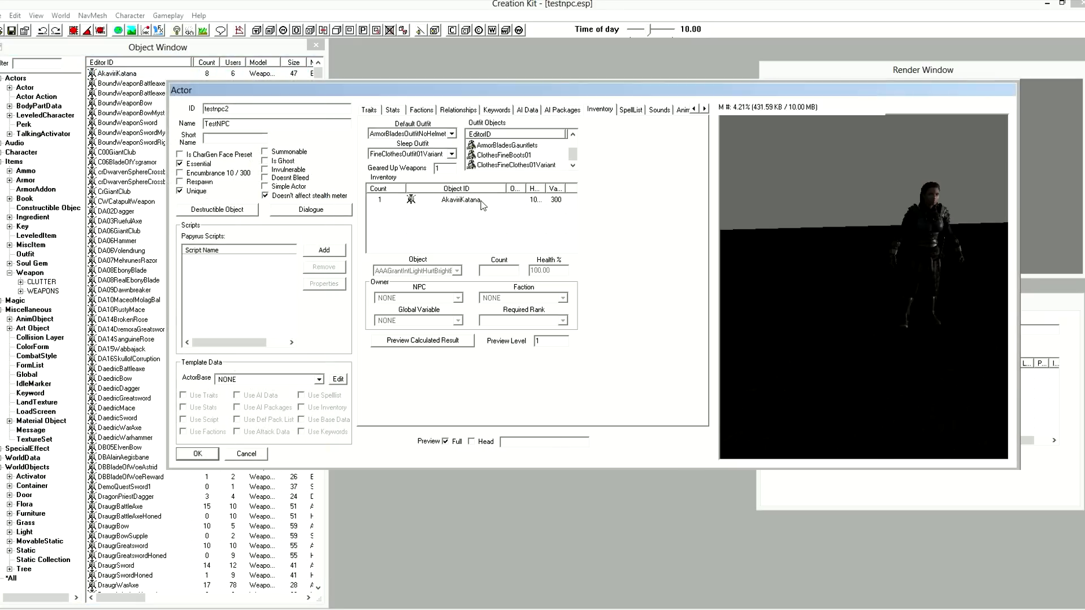
left_click(482, 203)
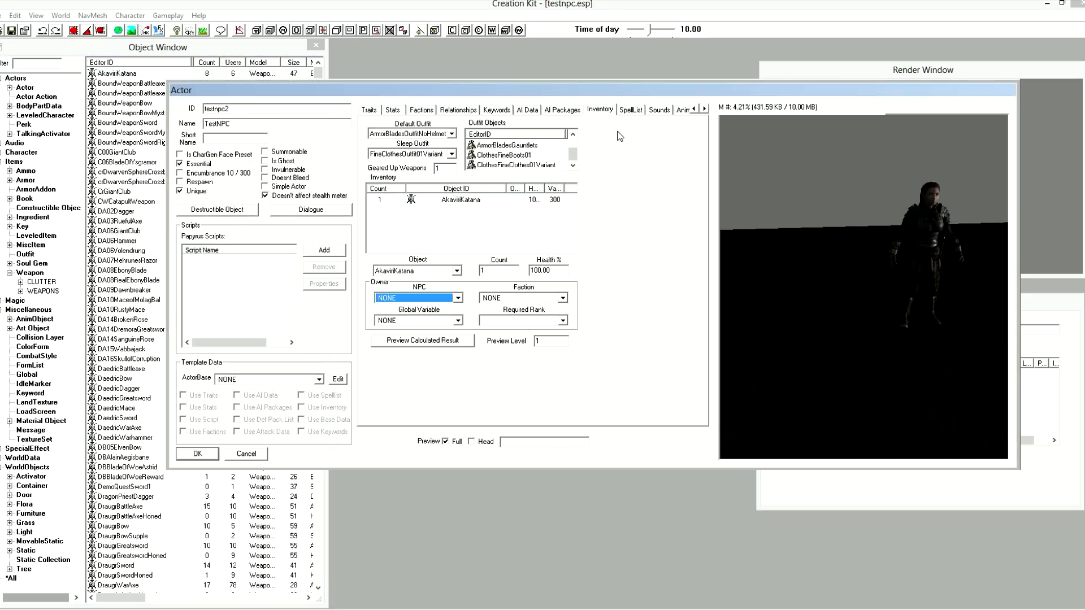
Examine the actor's spell list and browse the magic effects and spell abilities available in the Object Window.
left_click(629, 111)
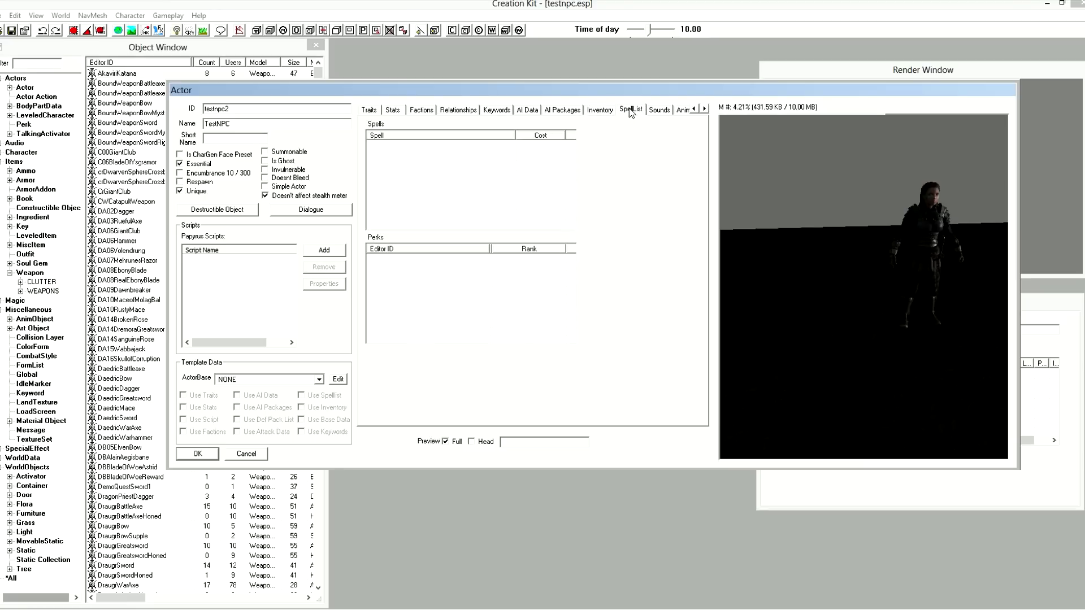
right_click(421, 145)
left_click(398, 150)
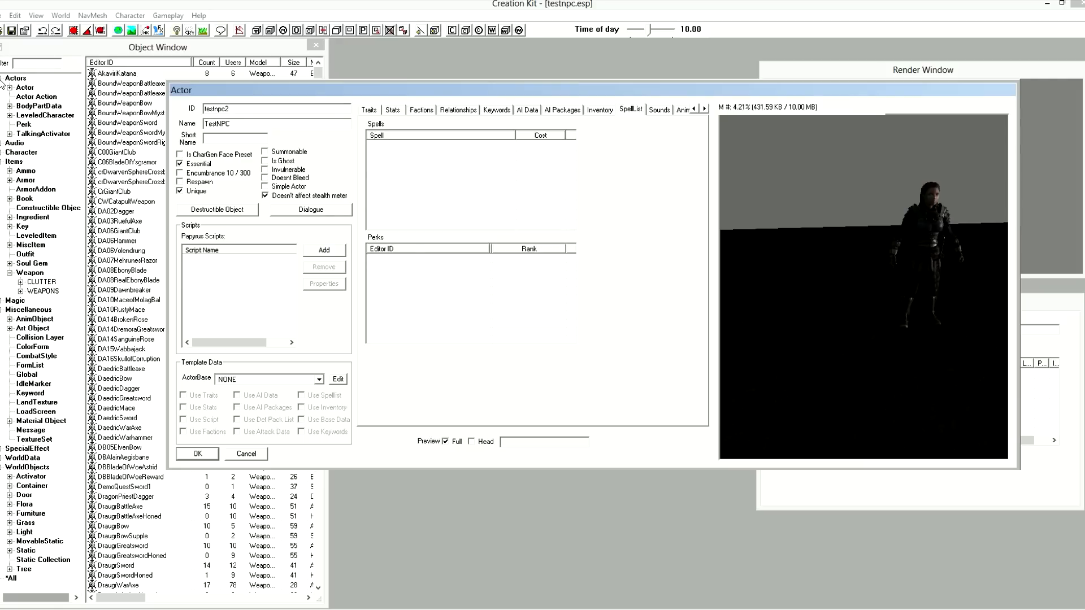
left_click(2, 163)
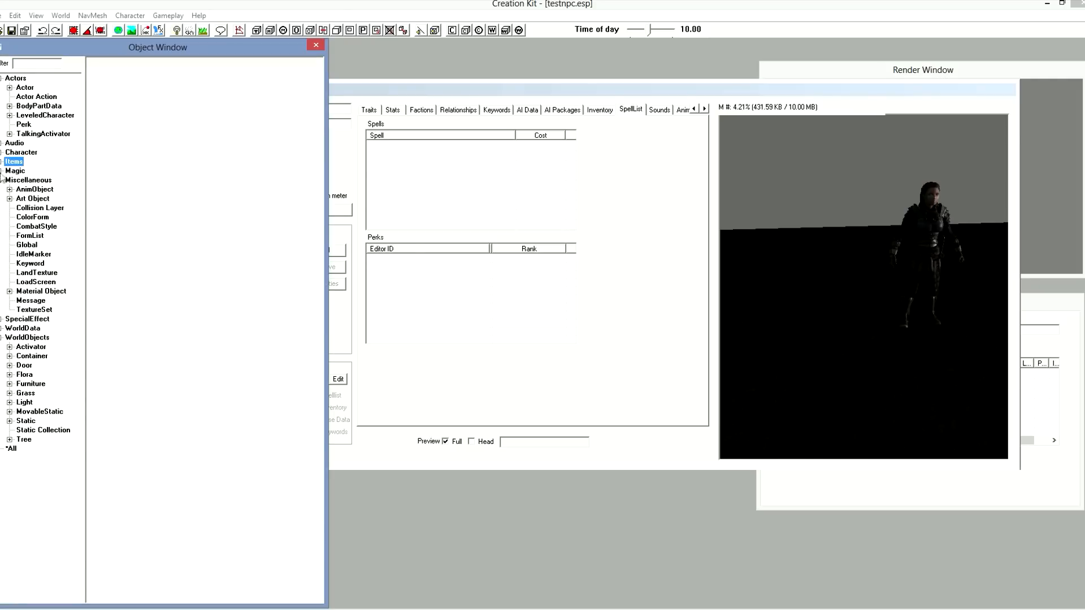
left_click(2, 171)
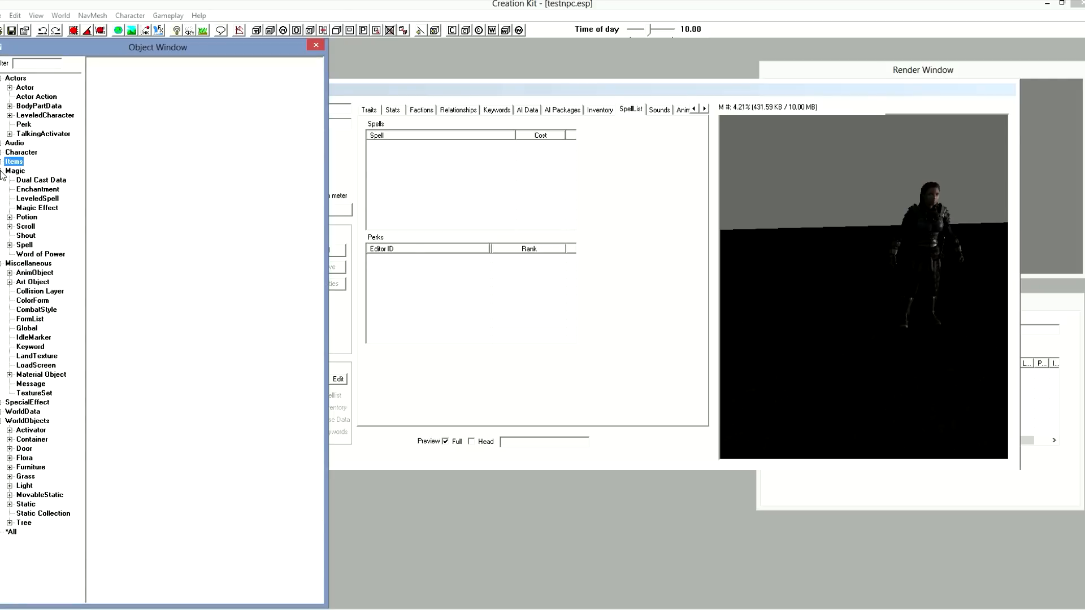
left_click(45, 208)
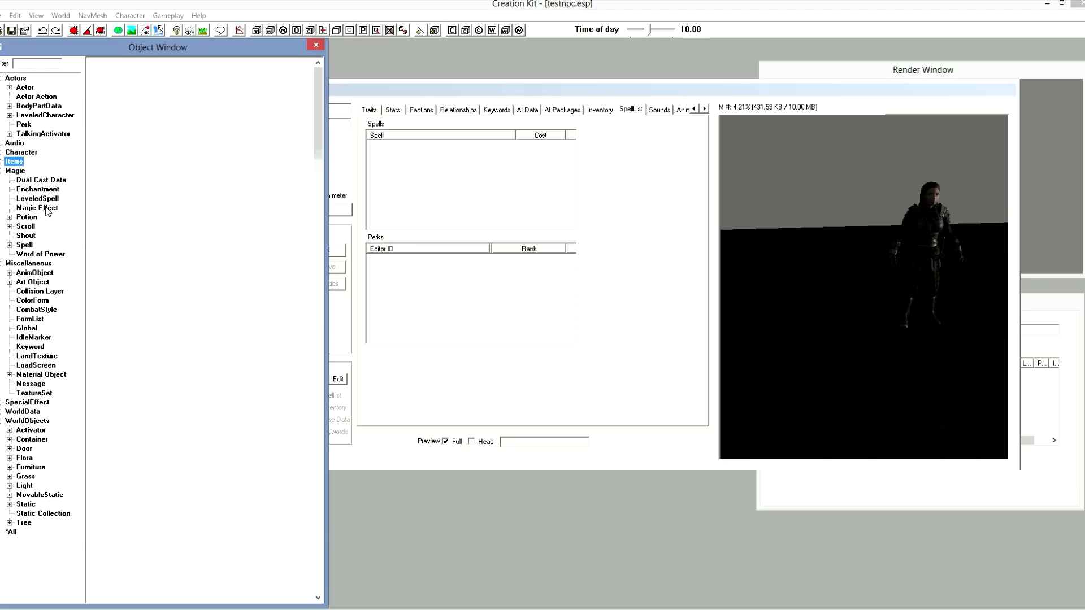
left_click(9, 245)
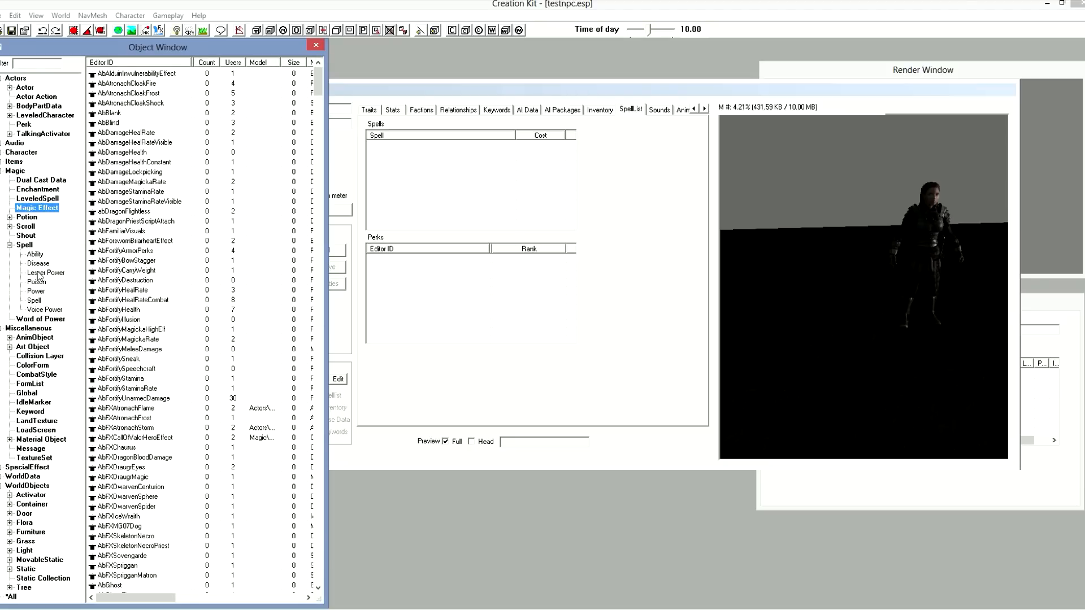
left_click(35, 255)
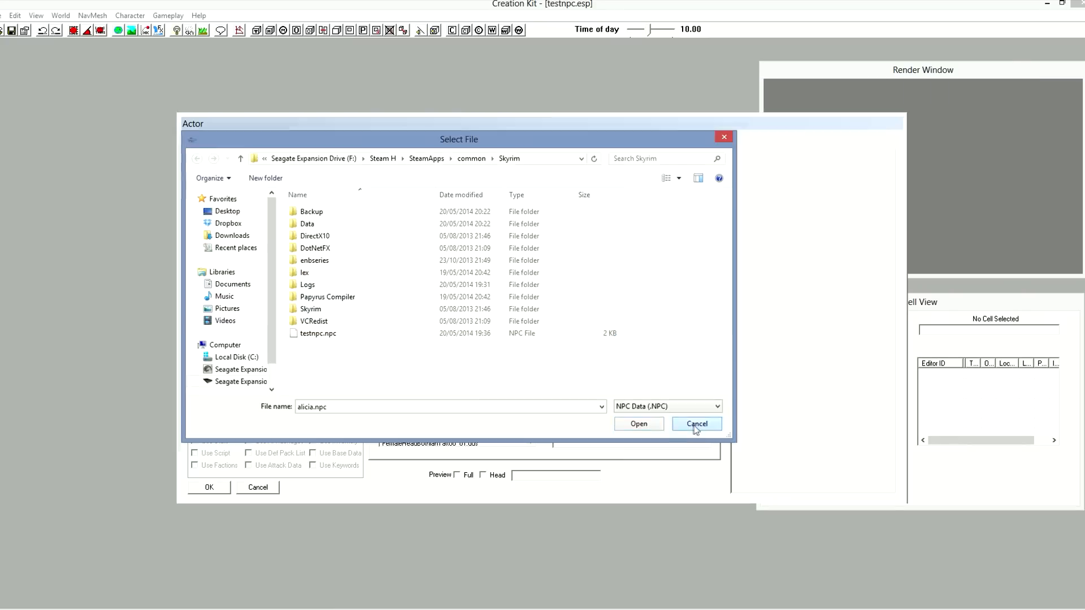
Import the face data from testnpc.npc into the actor's character gen parts and preview the head.
left_click(695, 421)
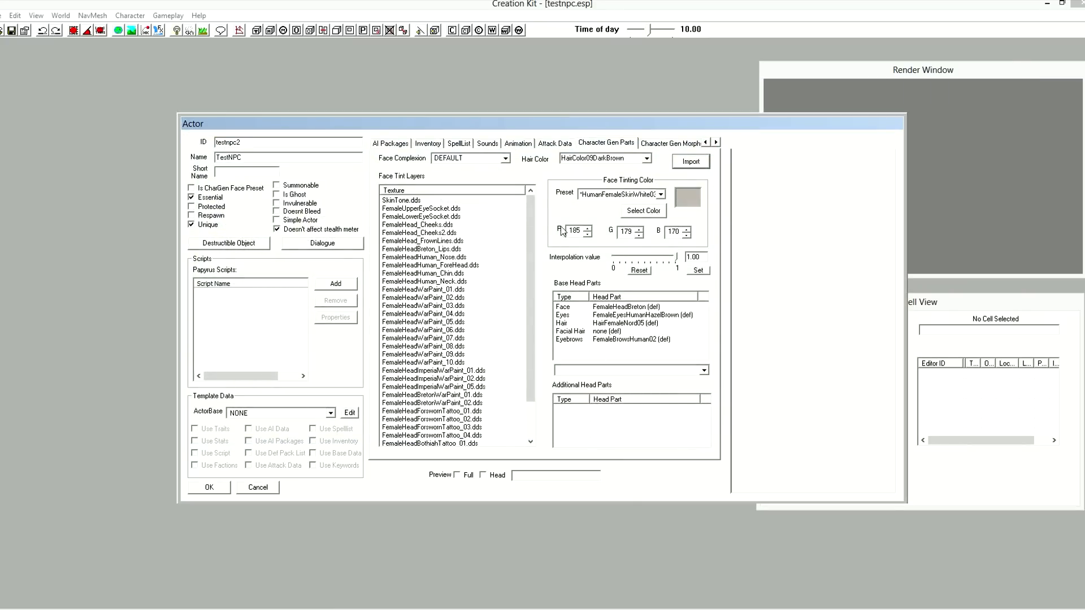
left_click(689, 162)
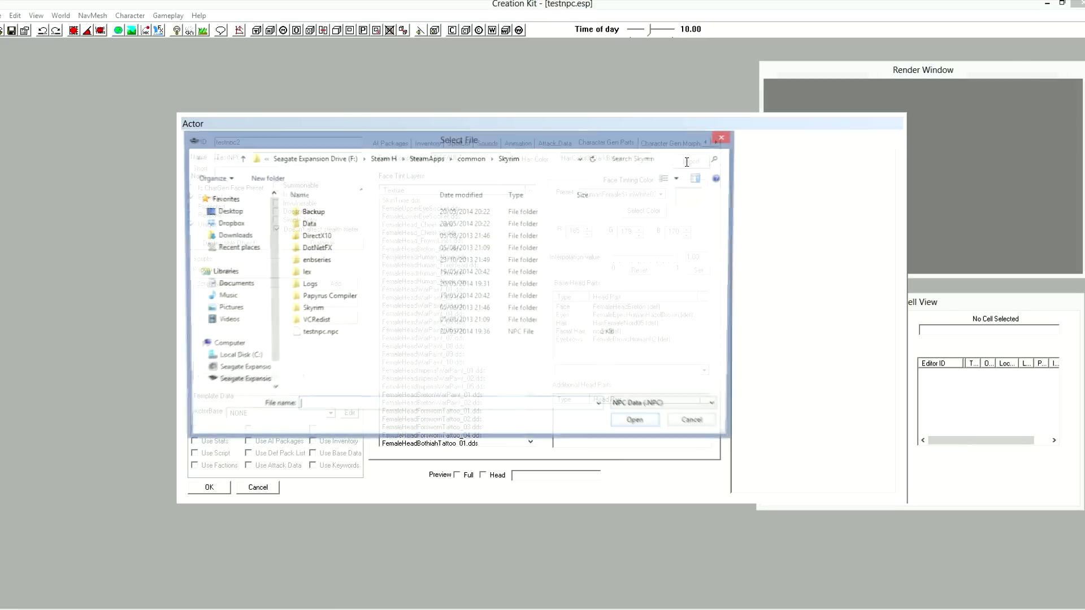
double_click(362, 334)
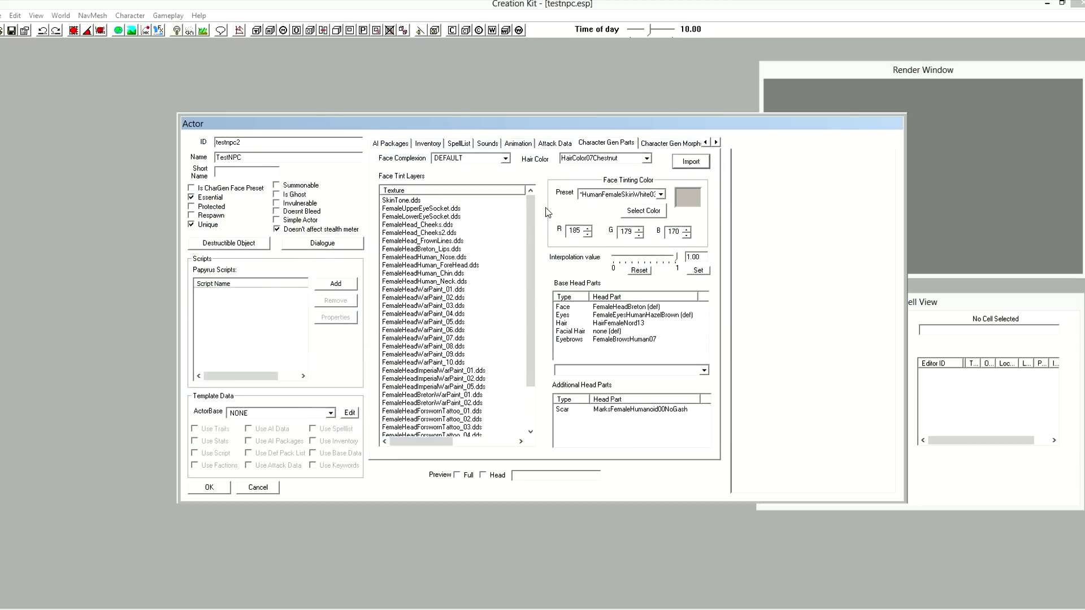
left_click(483, 476)
left_click_drag(803, 336, 794, 315)
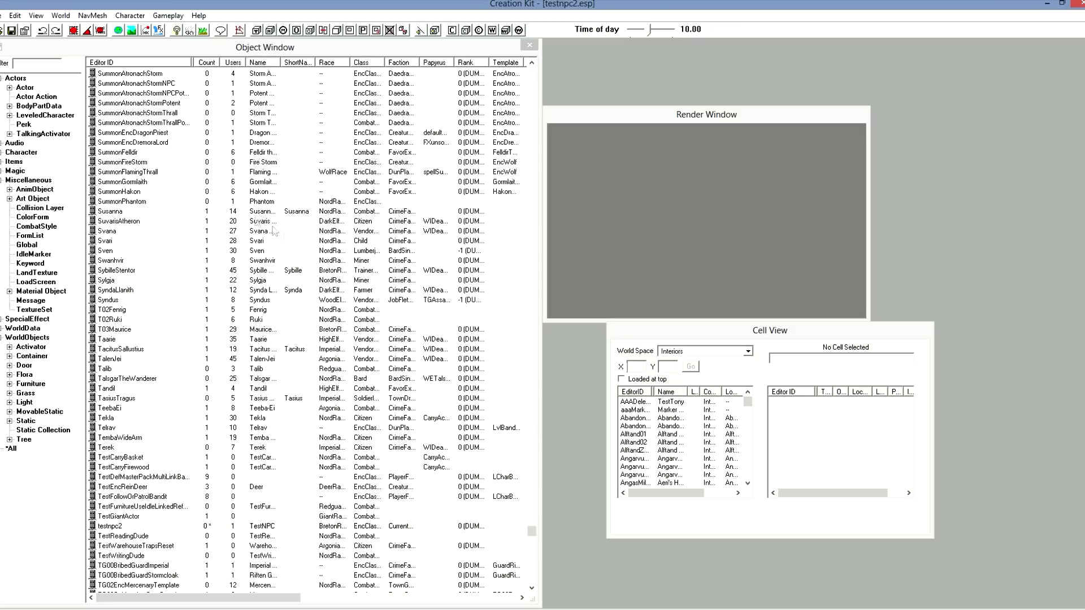
Export the face gen data for the testnpc2 actor.
left_click(121, 528)
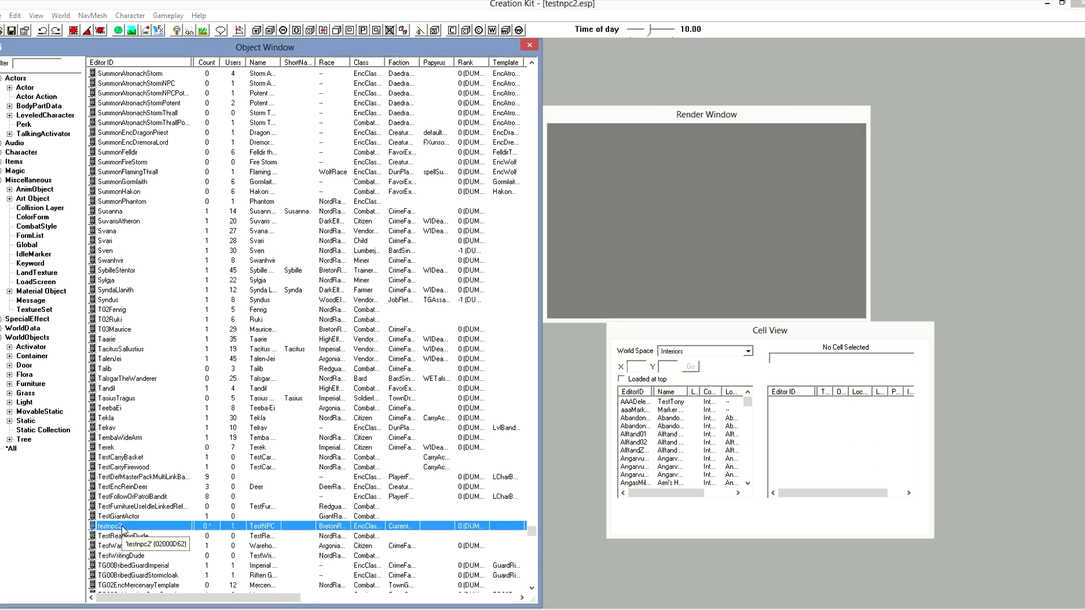
key("ctrl+F4")
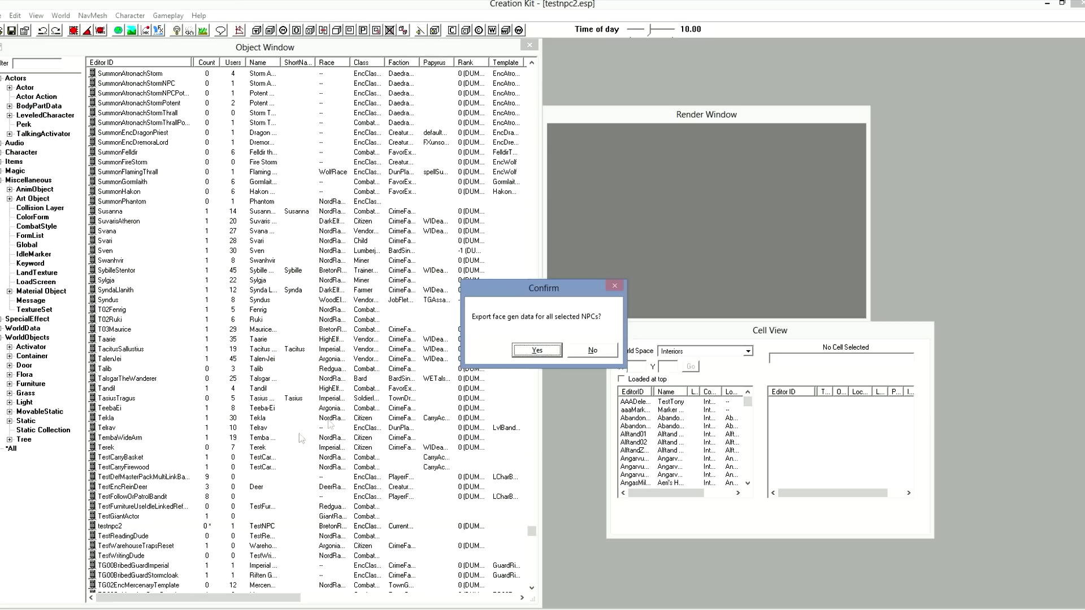
left_click(535, 350)
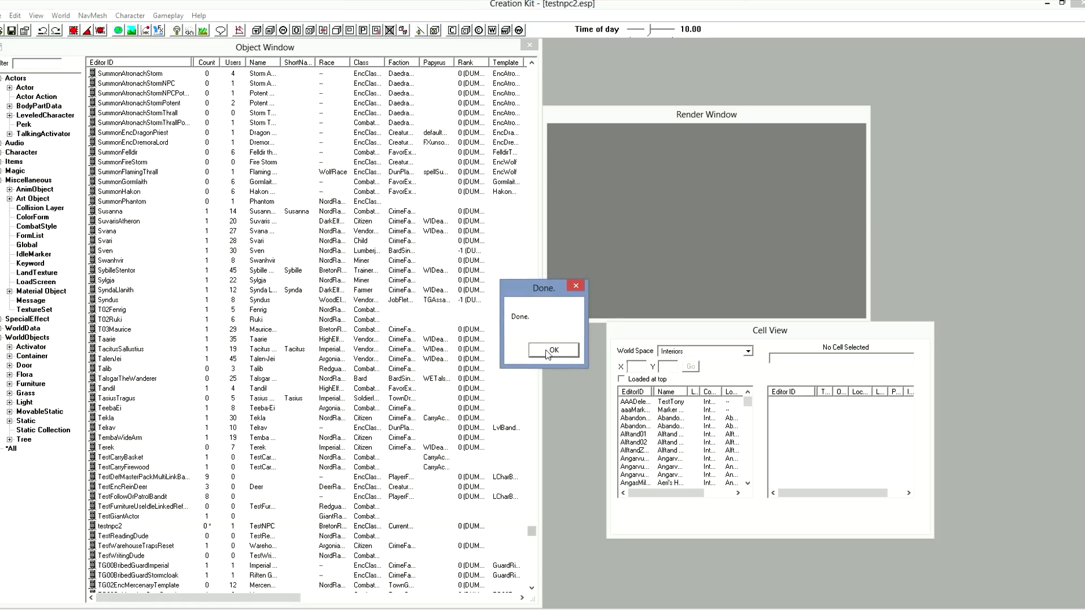
left_click(551, 352)
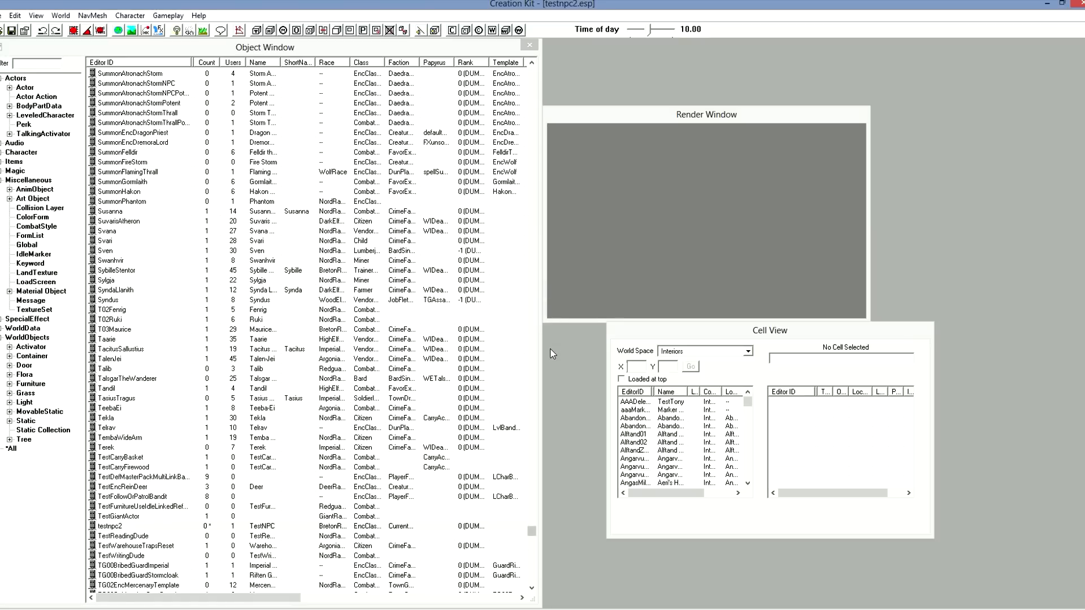
Find the Whiterun locations under TamrielLocation in the world data and open WhiterunBanneredMareLocation.
left_click(2, 330)
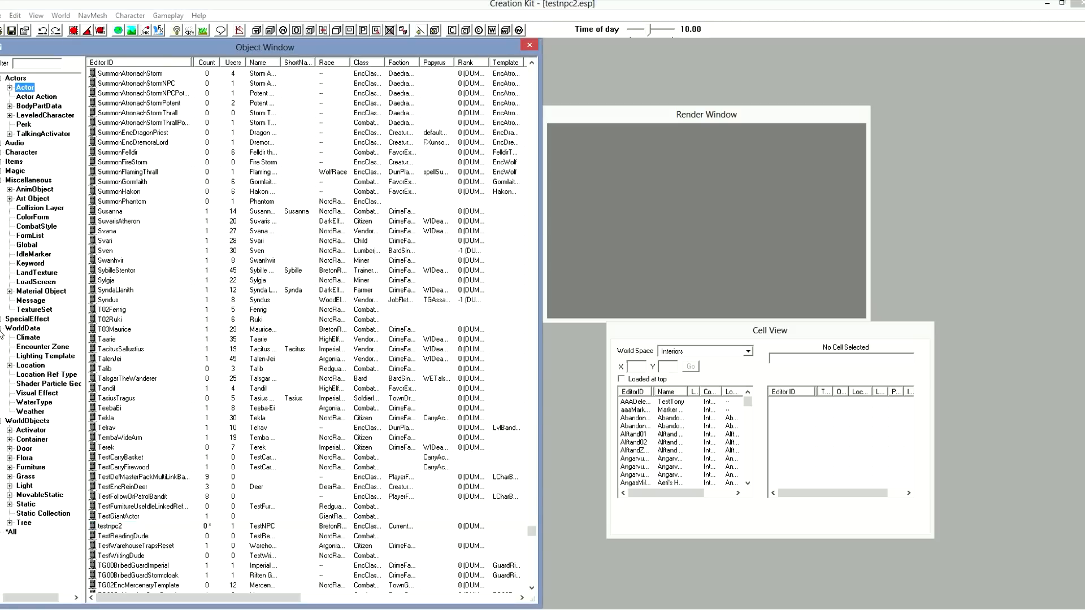
left_click(9, 365)
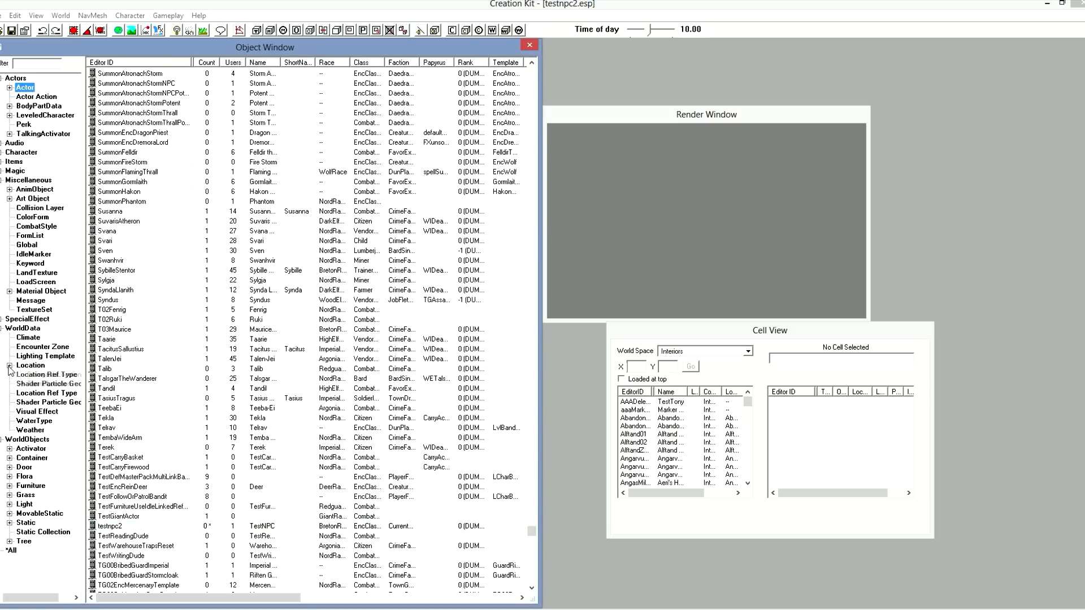
left_click(21, 384)
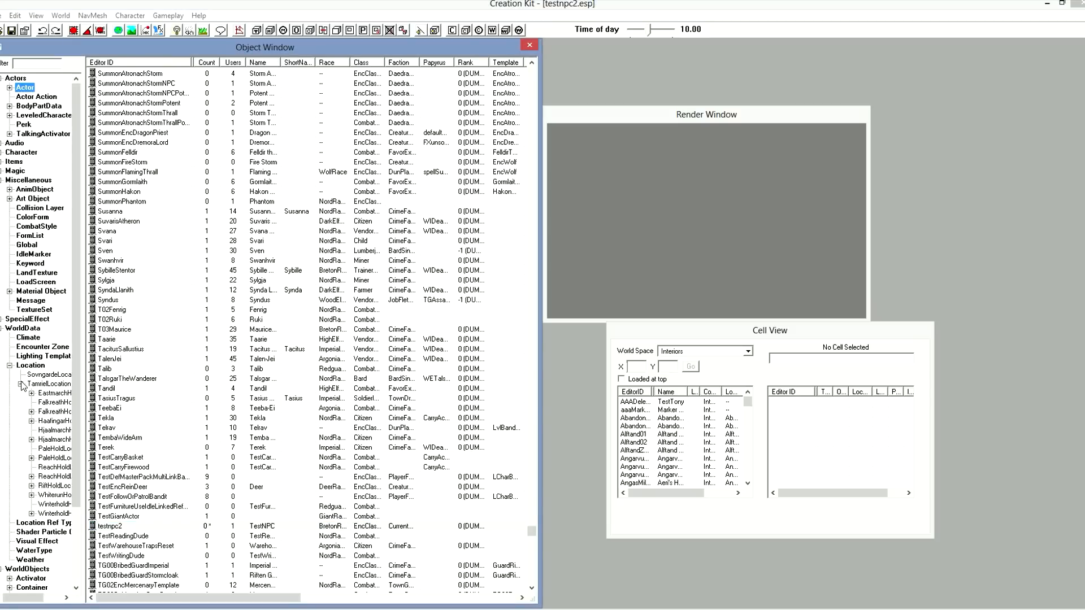
left_click_drag(82, 548, 160, 542)
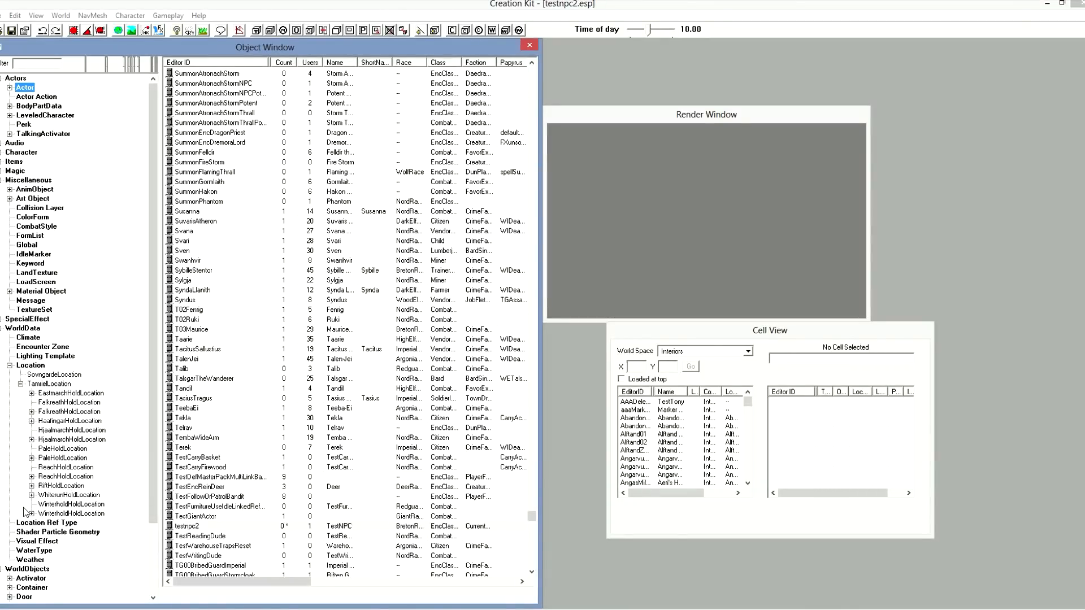
left_click(69, 505)
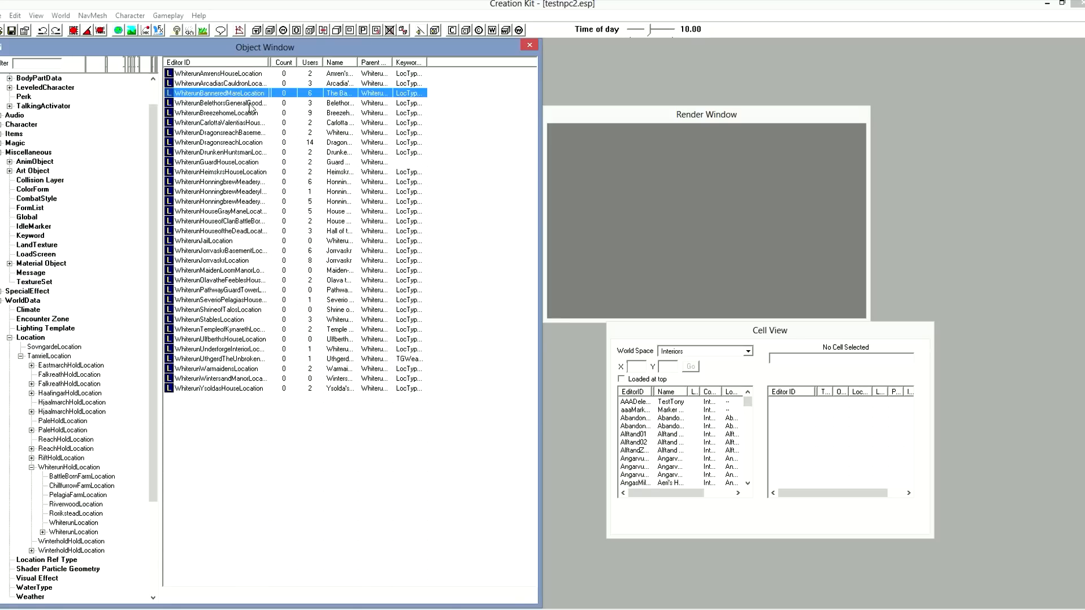
double_click(248, 94)
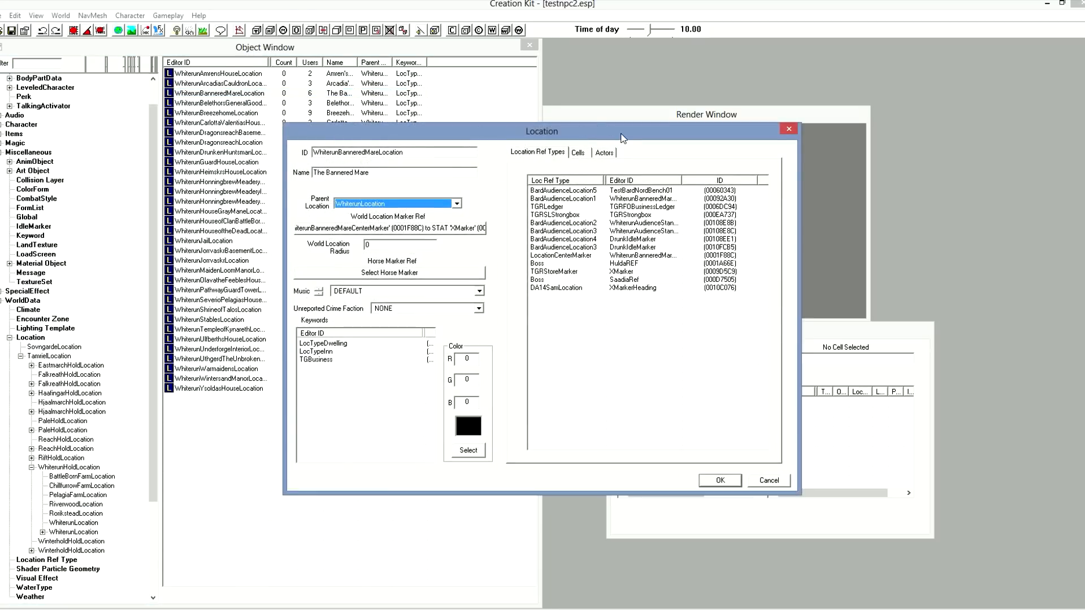
Load the WhiterunBanneredMare cell into the Render Window from the location's cell list.
left_click_drag(621, 137, 461, 186)
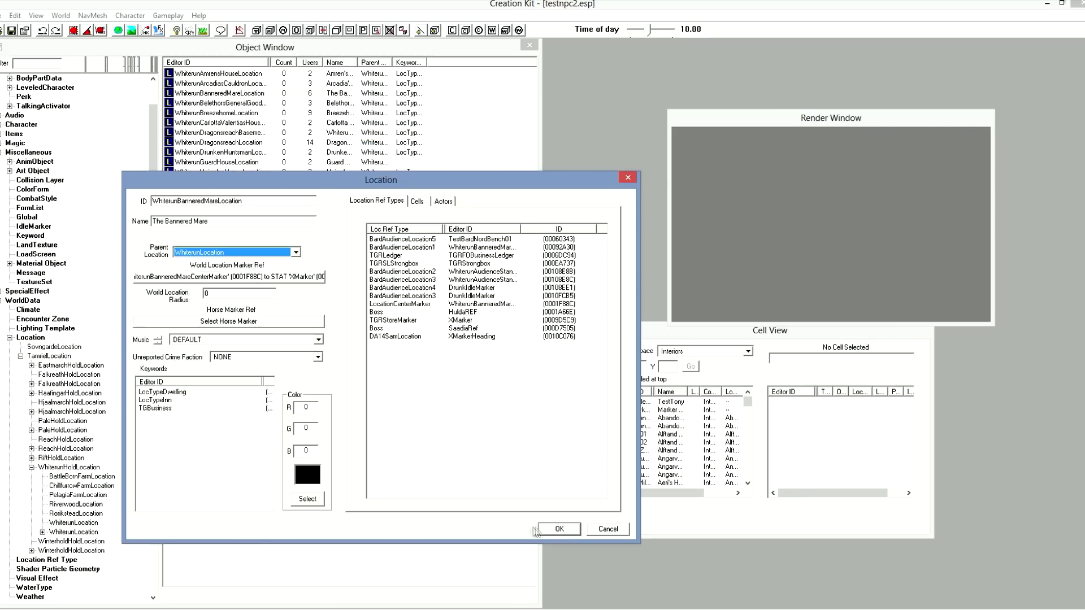
left_click(417, 202)
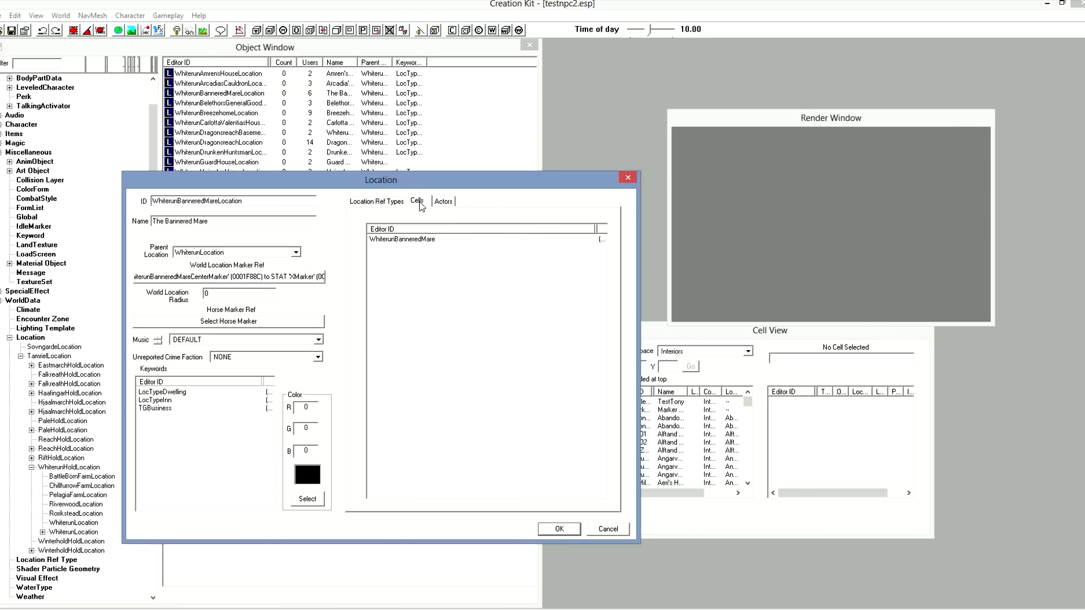
left_click(427, 241)
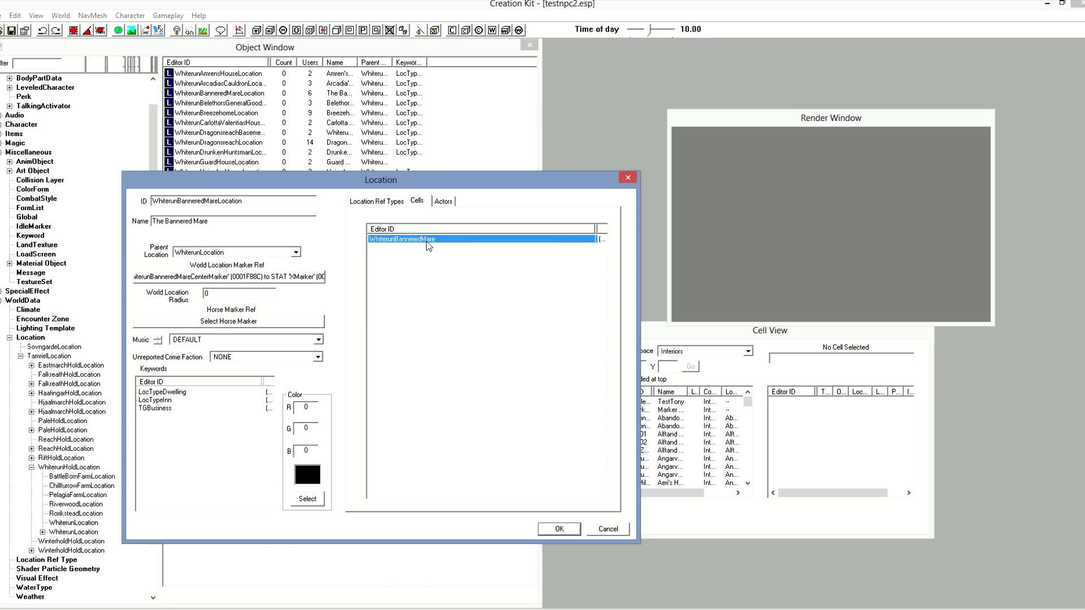
double_click(426, 241)
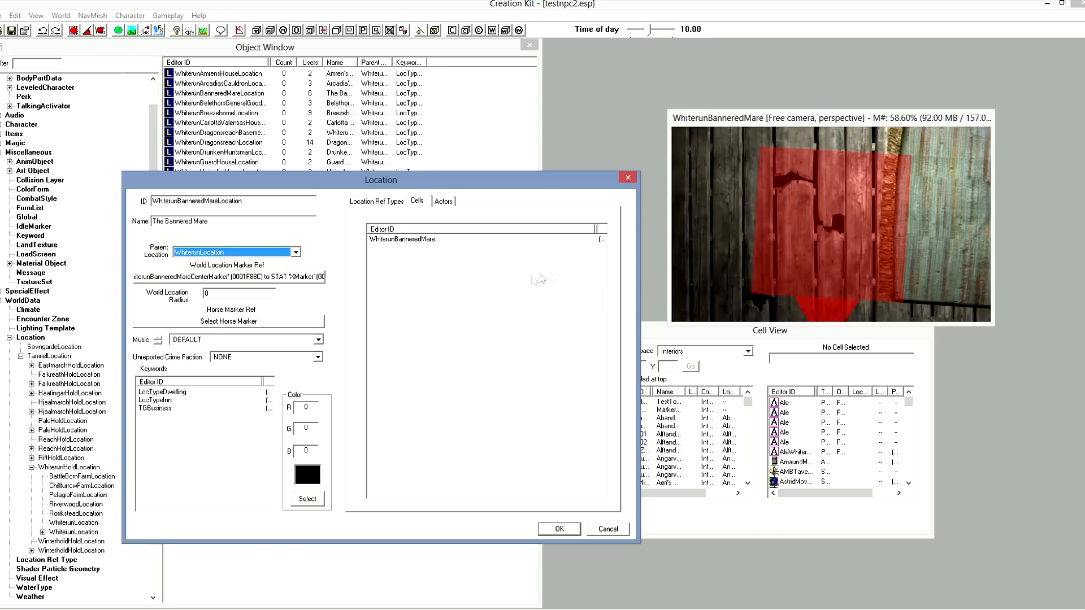
Examine the WhiterunBanneredMare interior in the Render Window for a spot for the NPC, closing the Location dialog.
left_click(723, 215)
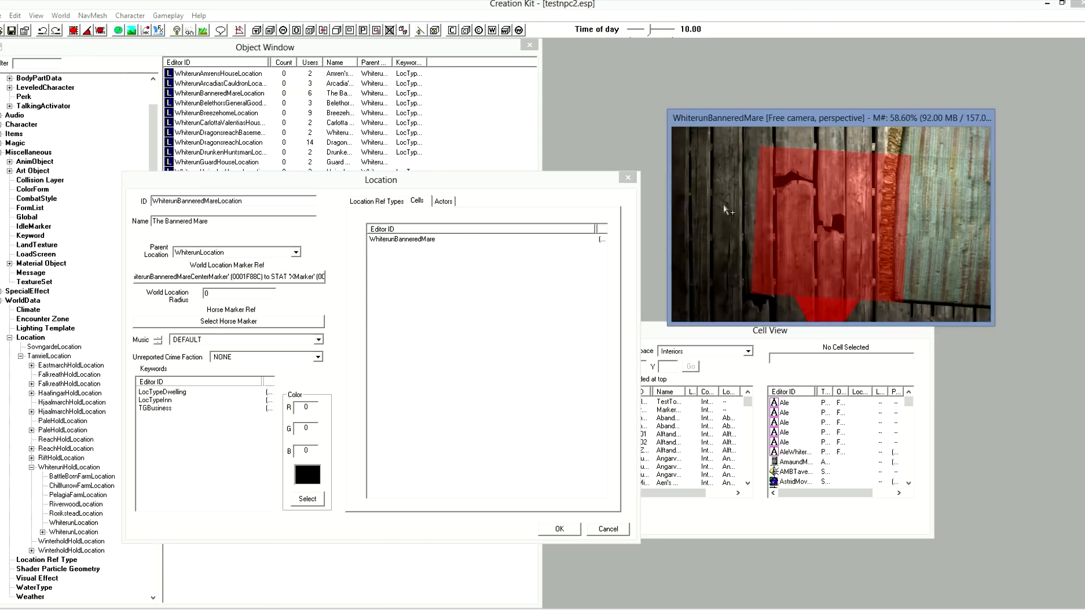
scroll(737, 195, "down", 5)
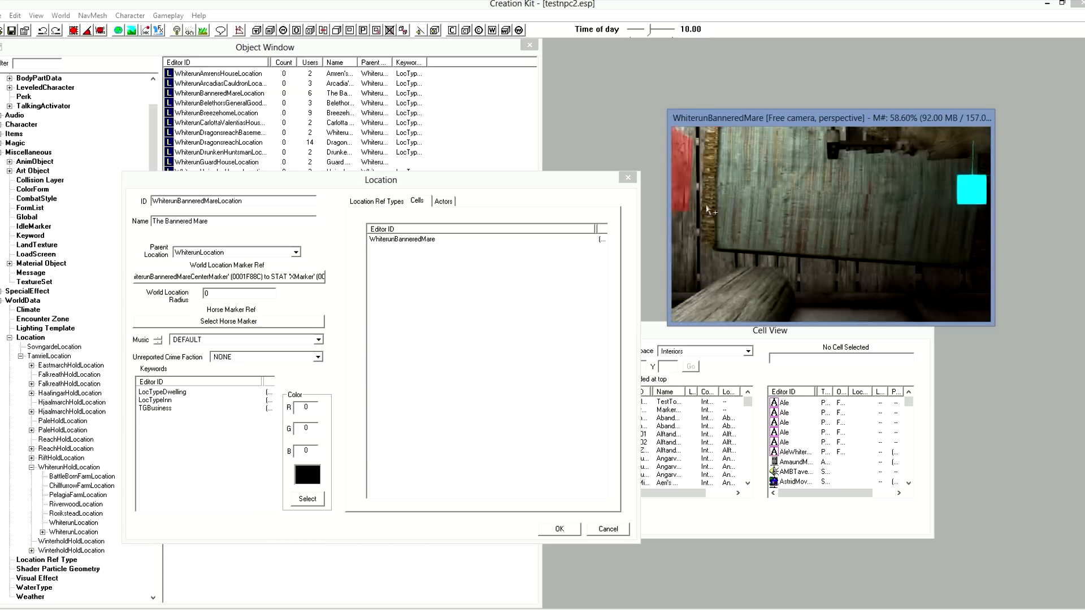
middle_click_drag(737, 194, 713, 219)
scroll(715, 225, "up", 5)
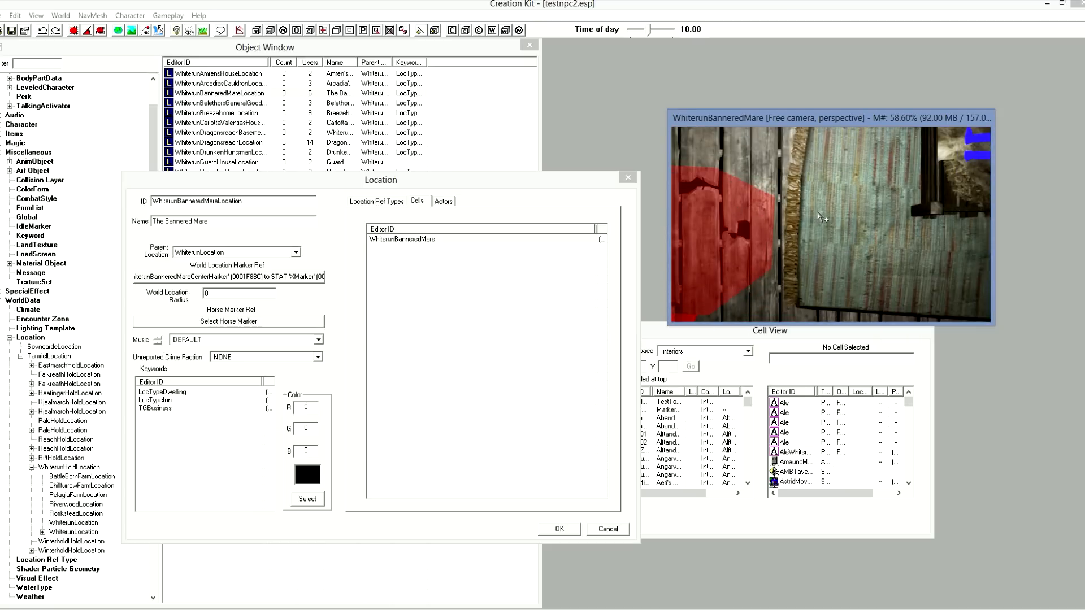
middle_click_drag(803, 200, 817, 198)
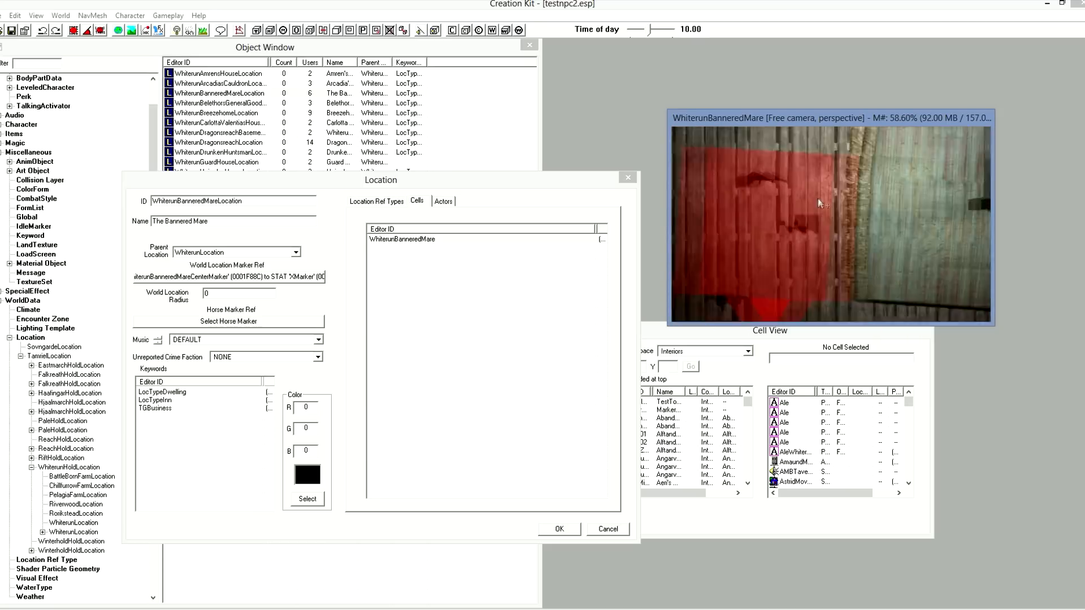
scroll(820, 198, "up", 5)
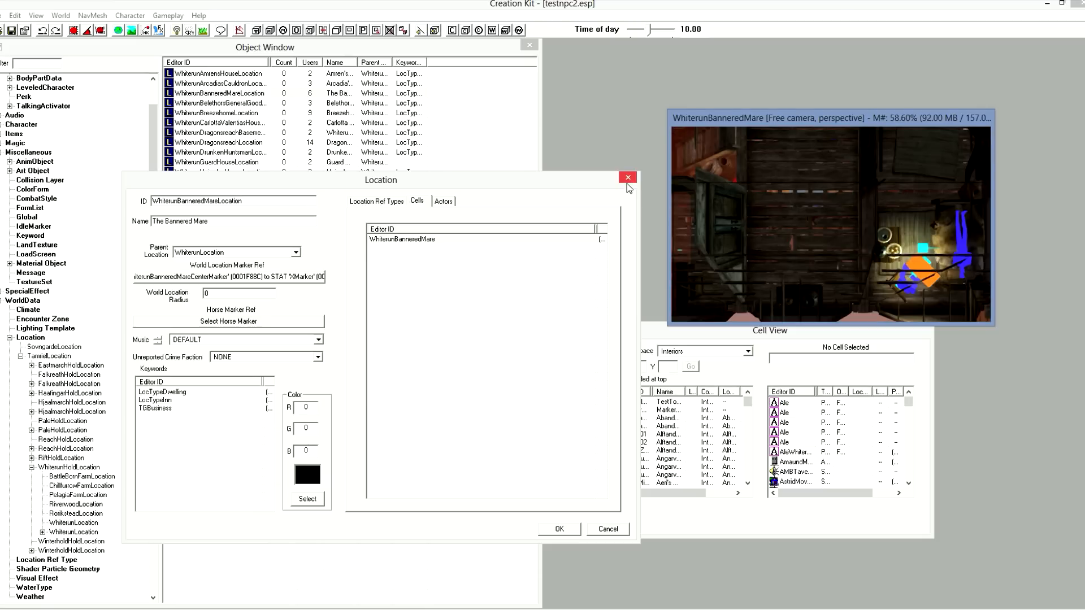
left_click(632, 176)
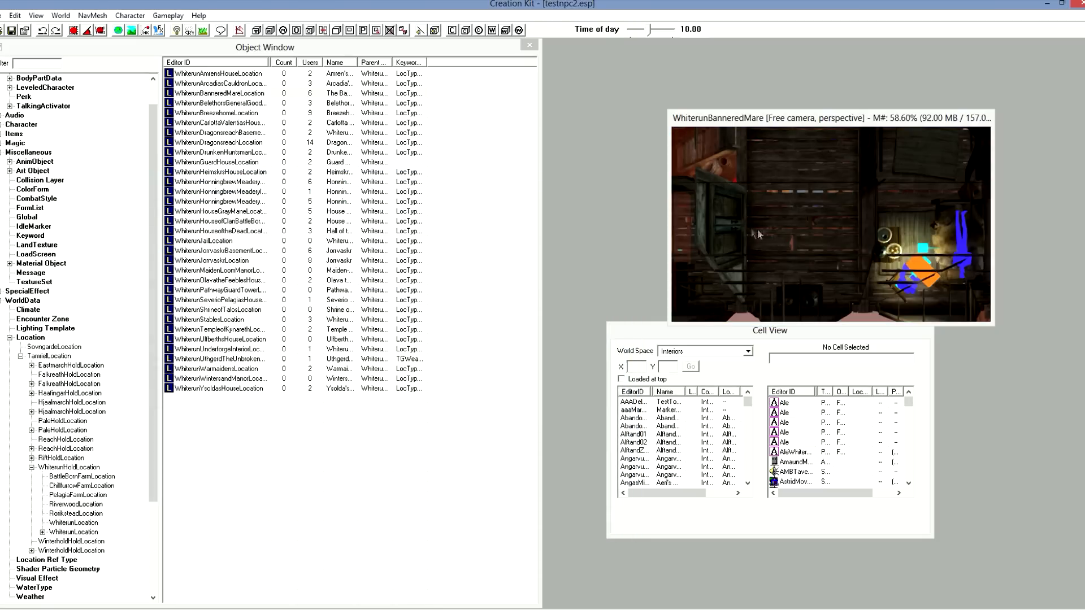
middle_click_drag(794, 229, 798, 223)
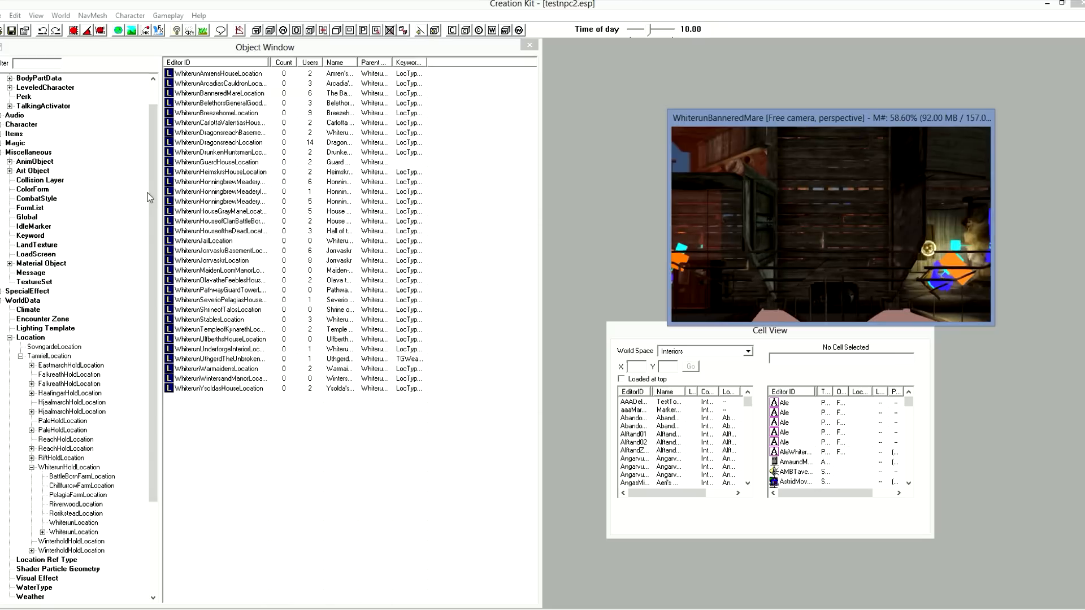
Place the testnpc2 actor from the Actor list into the WhiterunBanneredMare cell and view her from above.
left_click_drag(152, 185, 85, 130)
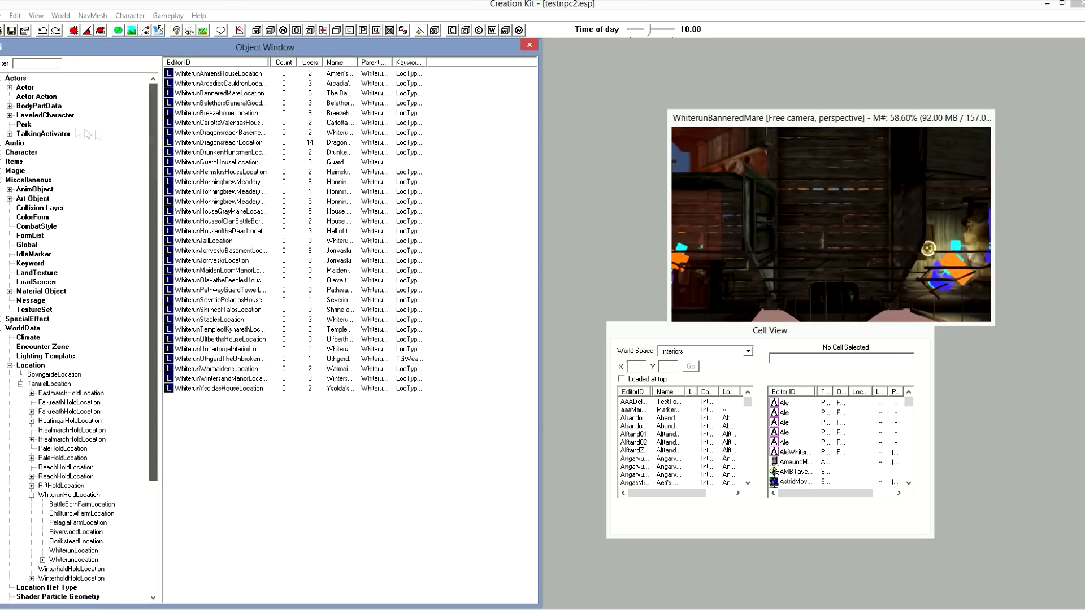
left_click(25, 89)
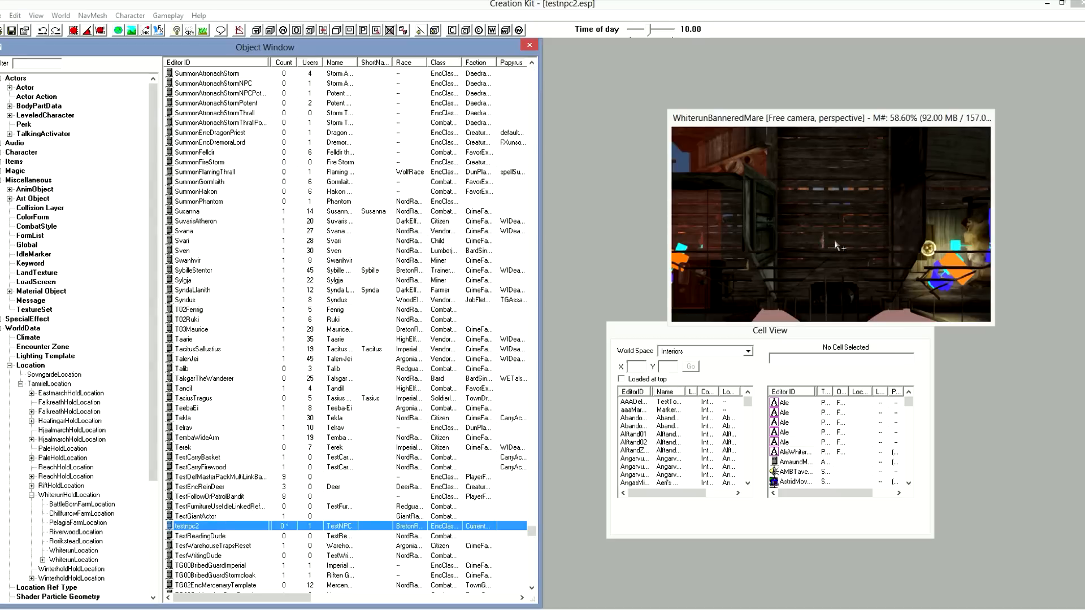
left_click_drag(836, 246, 837, 247)
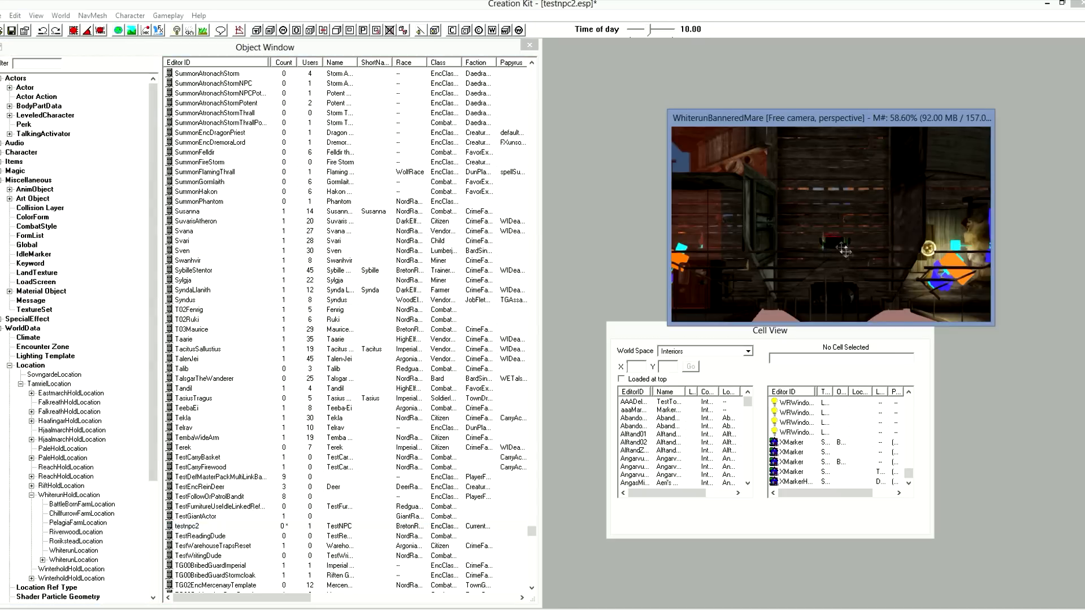
key("t")
scroll(788, 250, "down", 3)
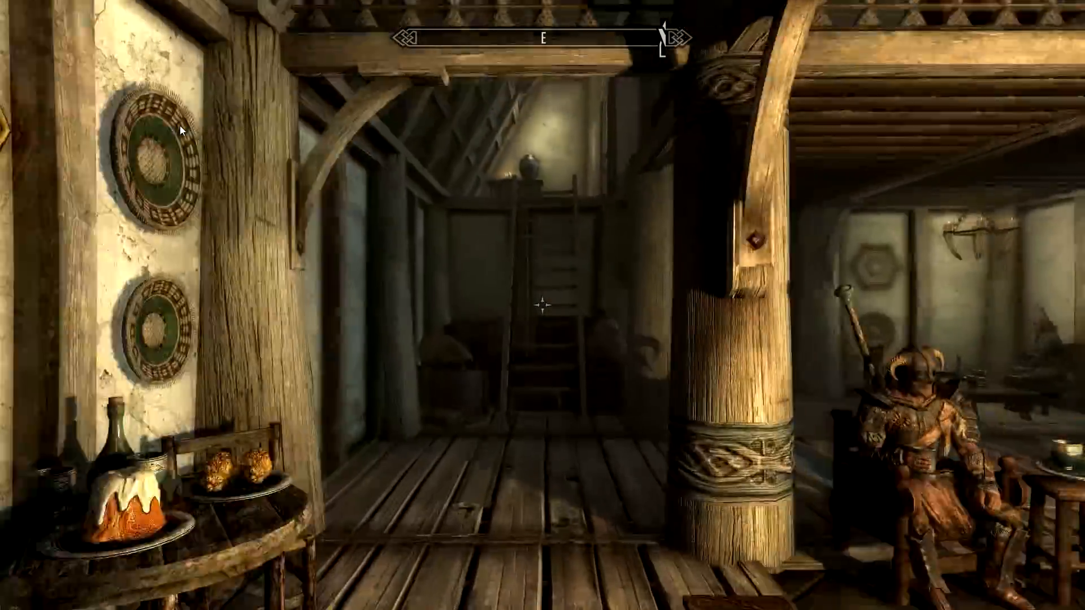
In Skyrim, find testnpc upstairs in the Bannered Mare and check her follower dialogue, leaving the conversation without choosing an option.
key("w")
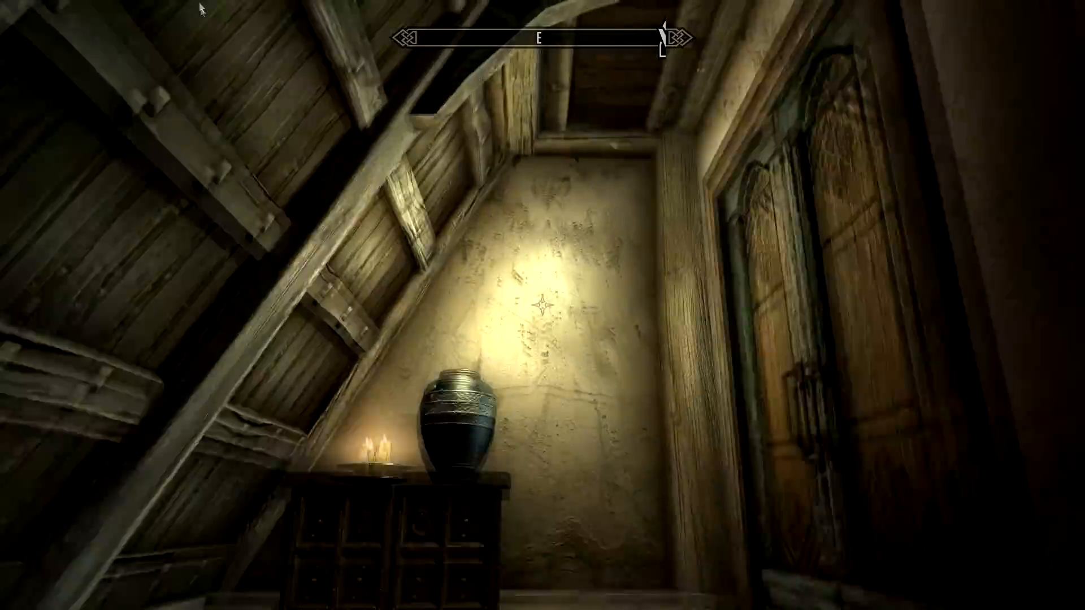
key("e")
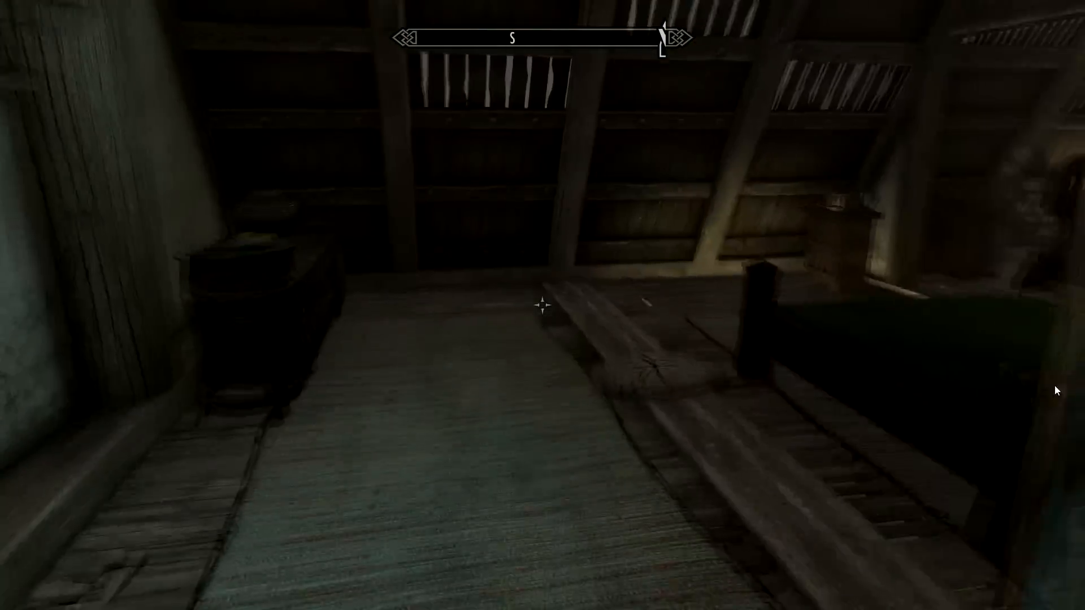
key("w")
key("a")
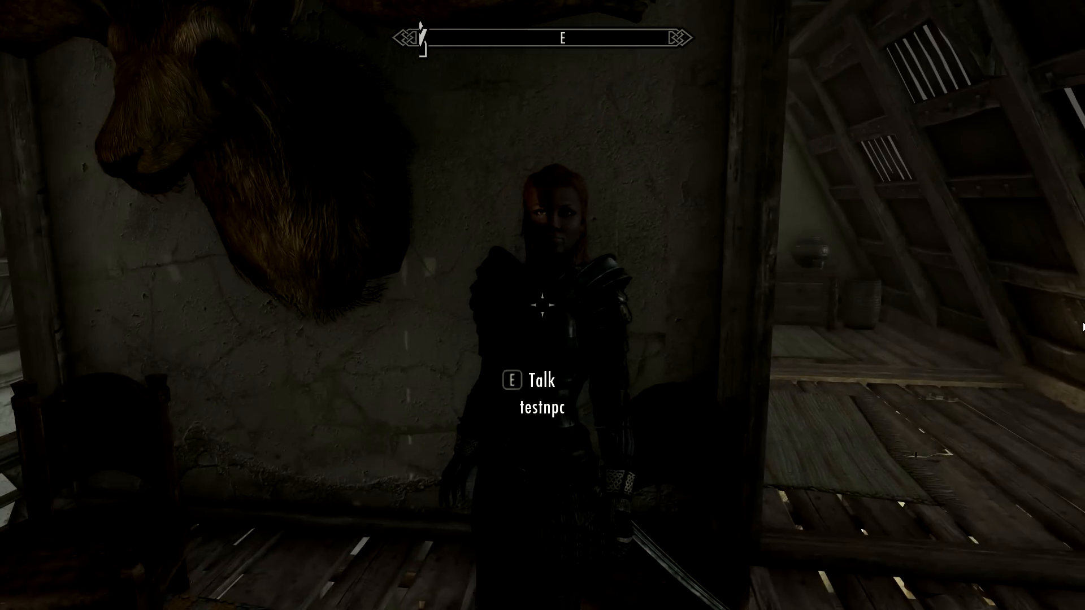
key("e")
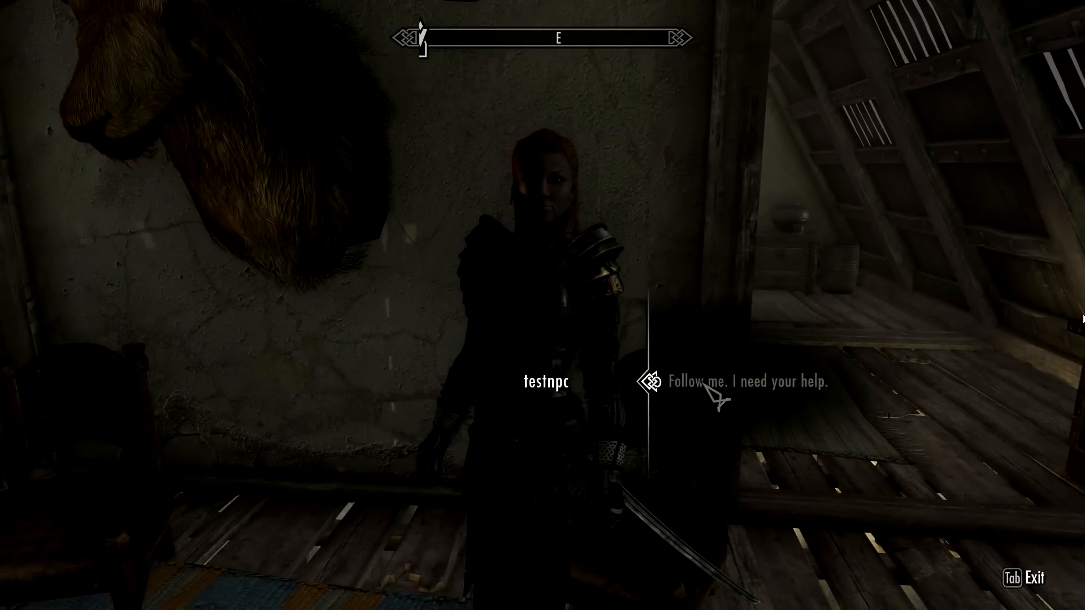
key("Tab")
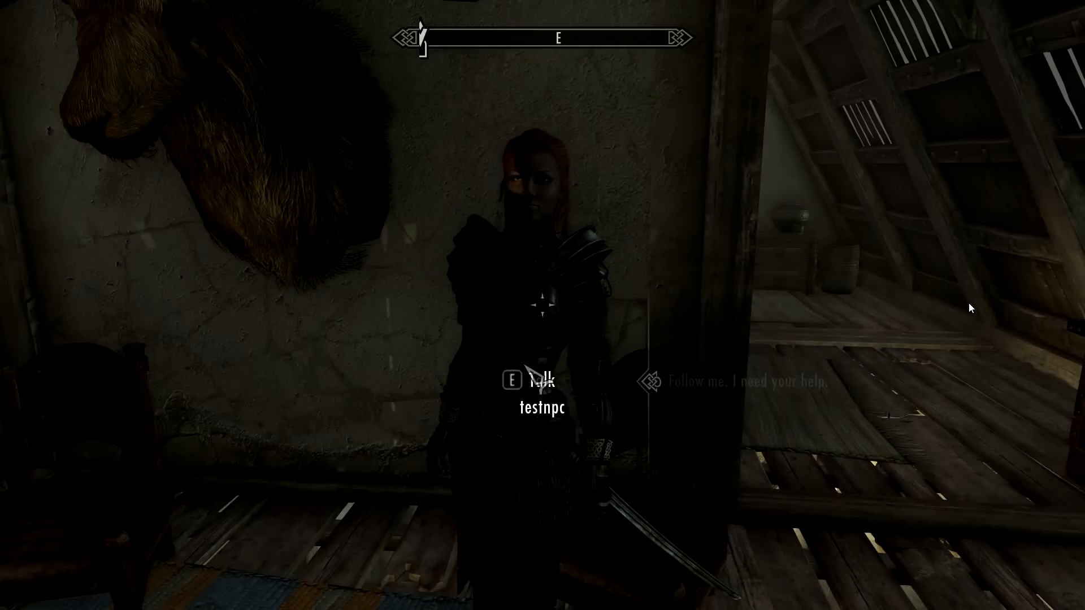